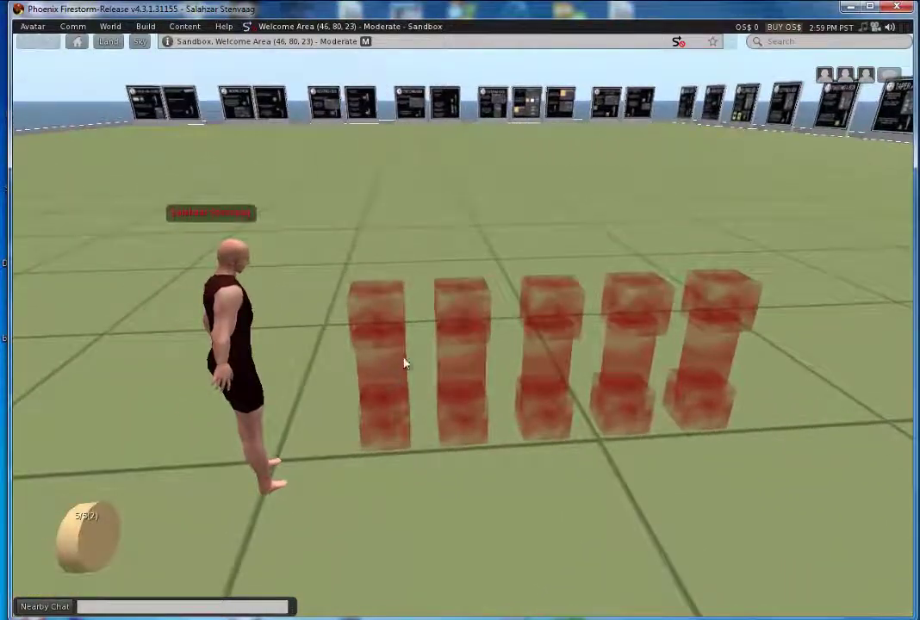
# - Open the piston nearest the avatar for editing and toggle the highlighting of transparent objects off and back on
pyautogui.rightClick(385, 368)
pyautogui.click(405, 386)
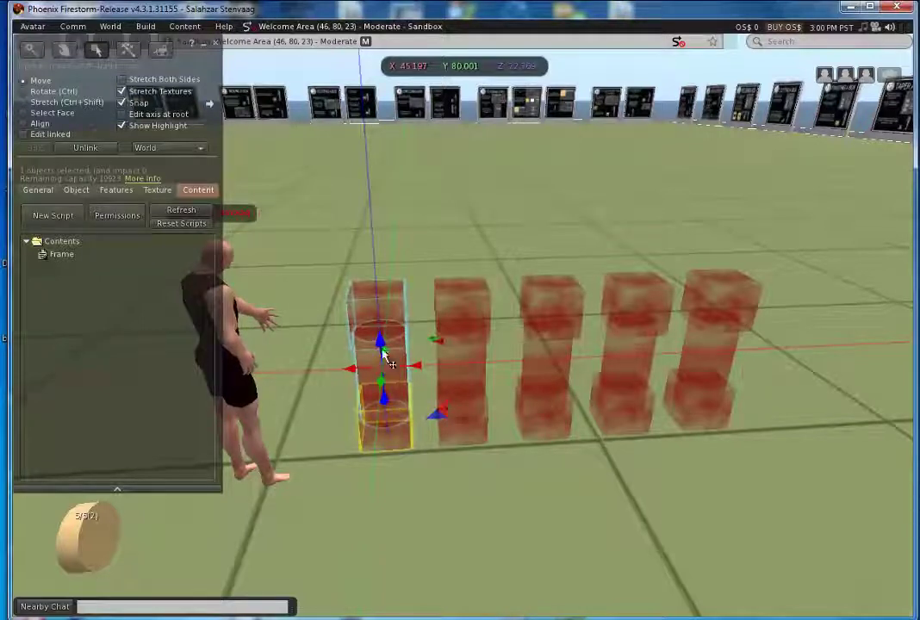
pyautogui.press('alt')
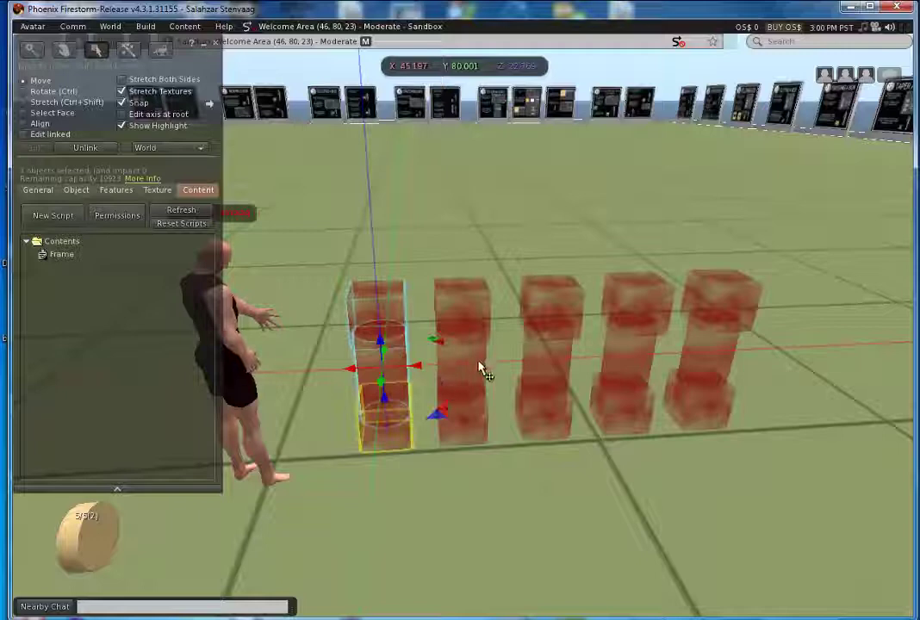
pyautogui.press('ctrl')
pyautogui.hotkey('ctrl', 'alt')
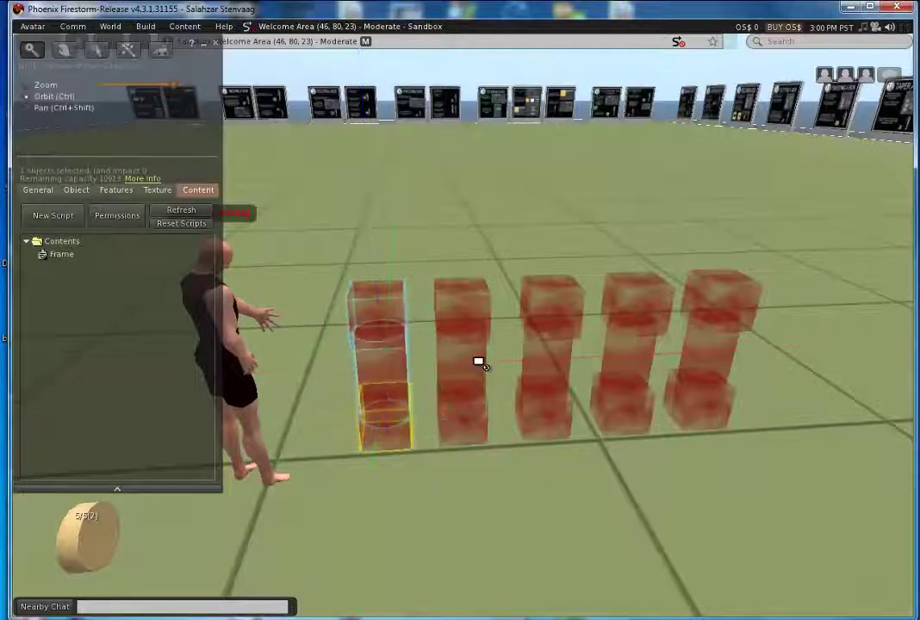
pyautogui.hotkey('ctrl', 'alt', 't')
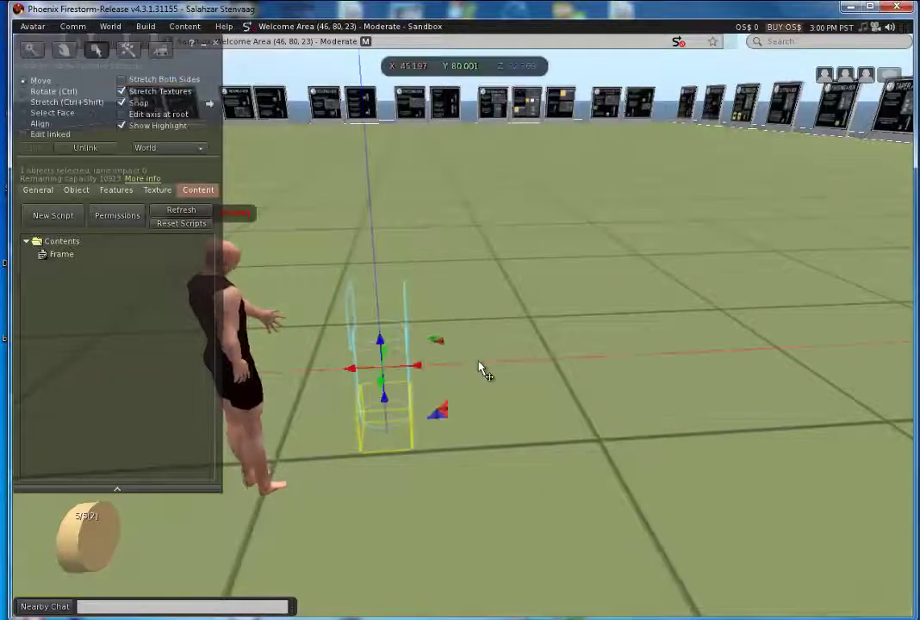
pyautogui.press('ctrl')
pyautogui.press('alt')
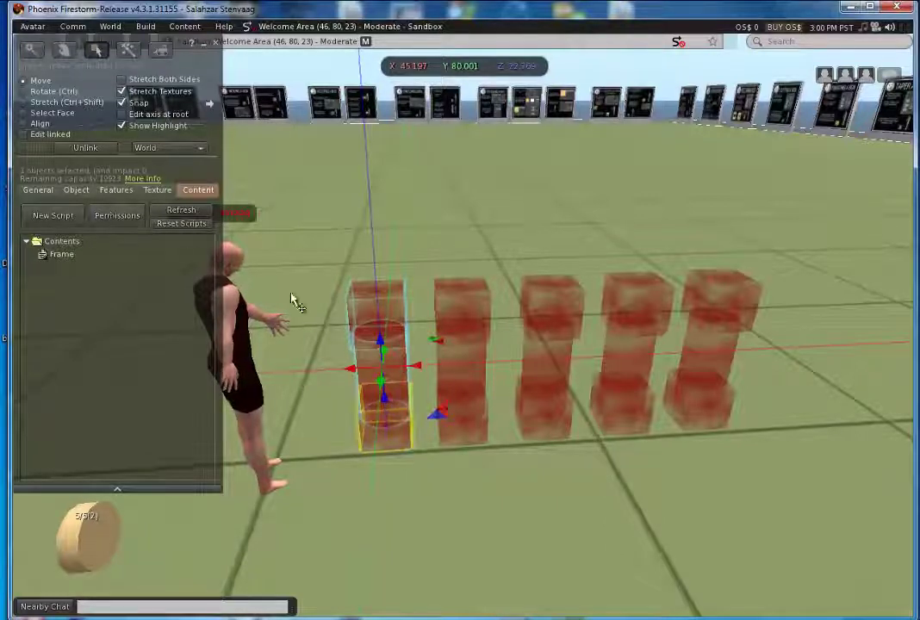
# - Enable editing of linked parts and raise the second piston's top cube to a height of about Z 23.86
pyautogui.click(464, 351)
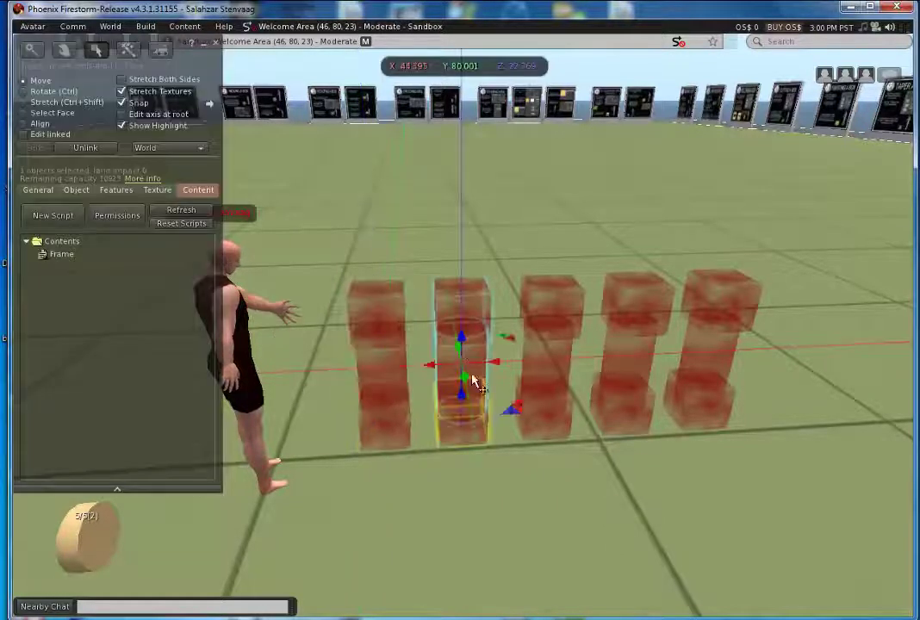
pyautogui.click(25, 135)
pyautogui.click(471, 312)
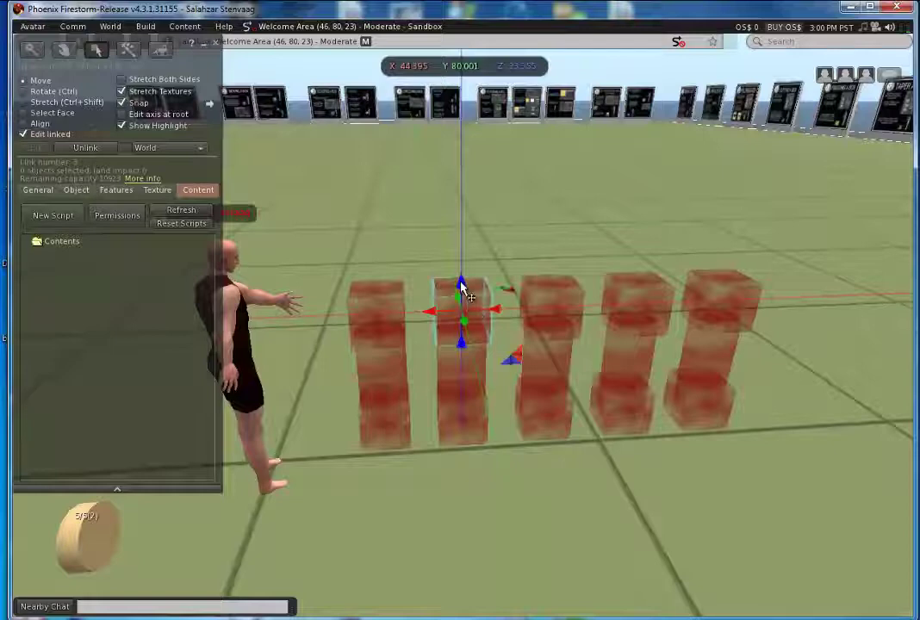
pyautogui.moveTo(463, 290); pyautogui.dragTo(460, 231)
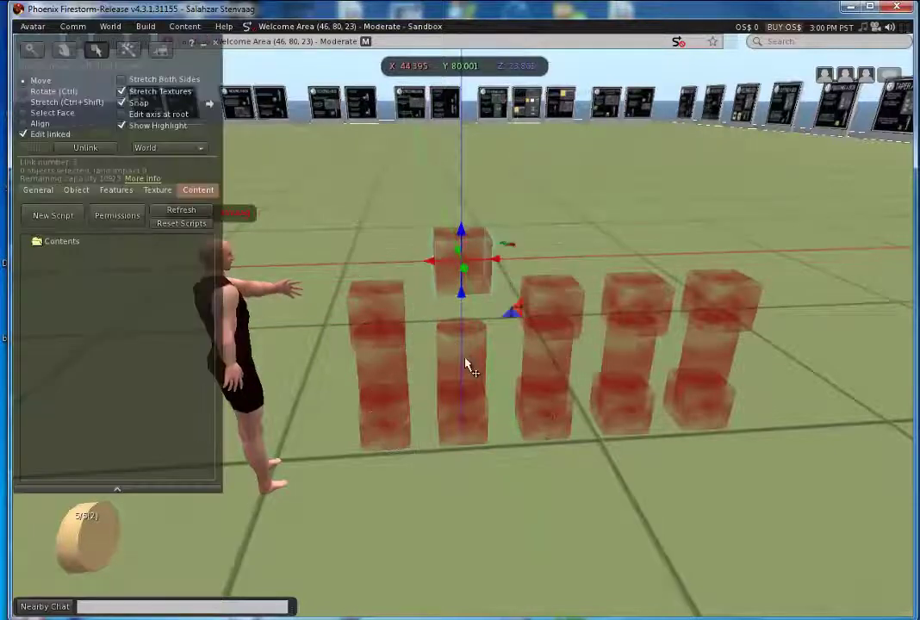
# - Stretch the second piston's middle cylinder upward until it reaches the raised top cube
pyautogui.click(469, 368)
pyautogui.hotkey('ctrl', 'shift')
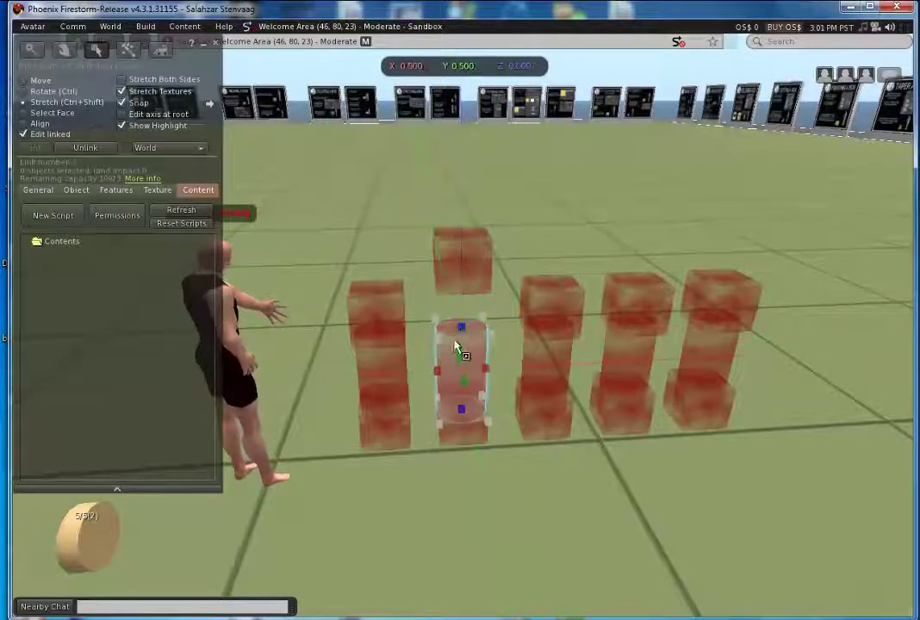
pyautogui.moveTo(462, 327); pyautogui.dragTo(464, 277)
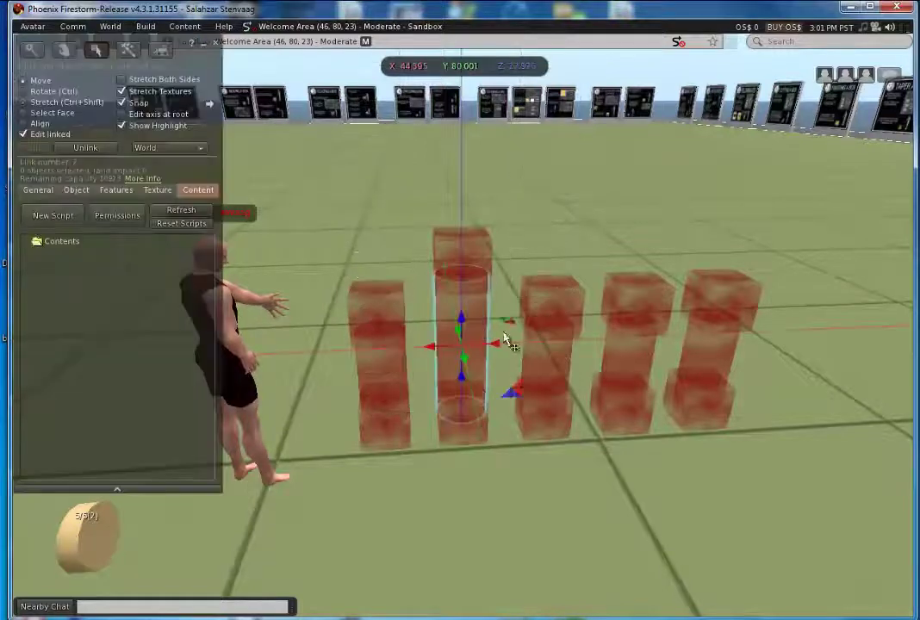
# - Raise the third piston's top cube above the second's and stretch its middle cylinder upward to meet it
pyautogui.click(552, 372)
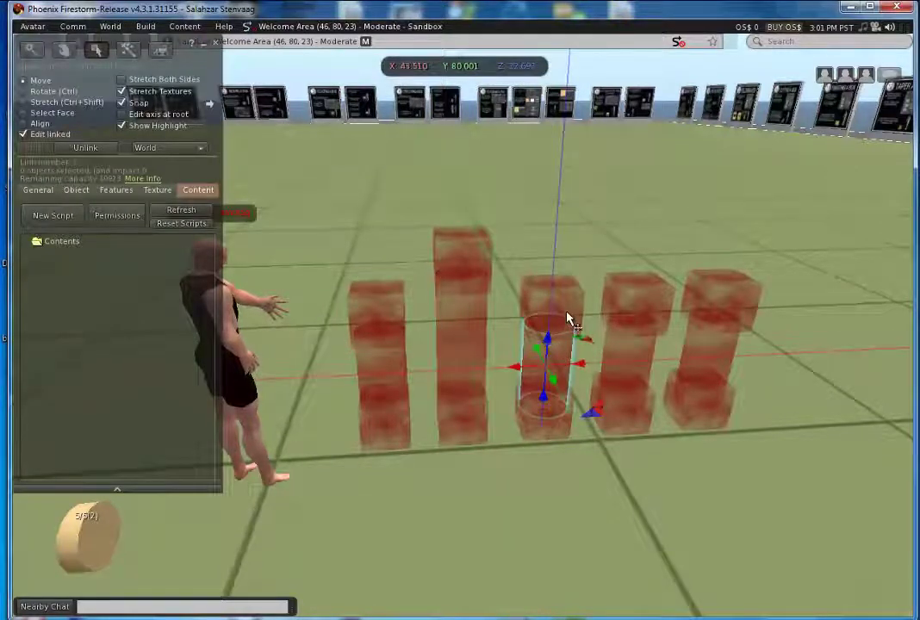
pyautogui.click(566, 314)
pyautogui.moveTo(552, 276); pyautogui.dragTo(555, 205)
pyautogui.keyDown('ctrl'); pyautogui.click(565, 360); pyautogui.keyUp('ctrl')
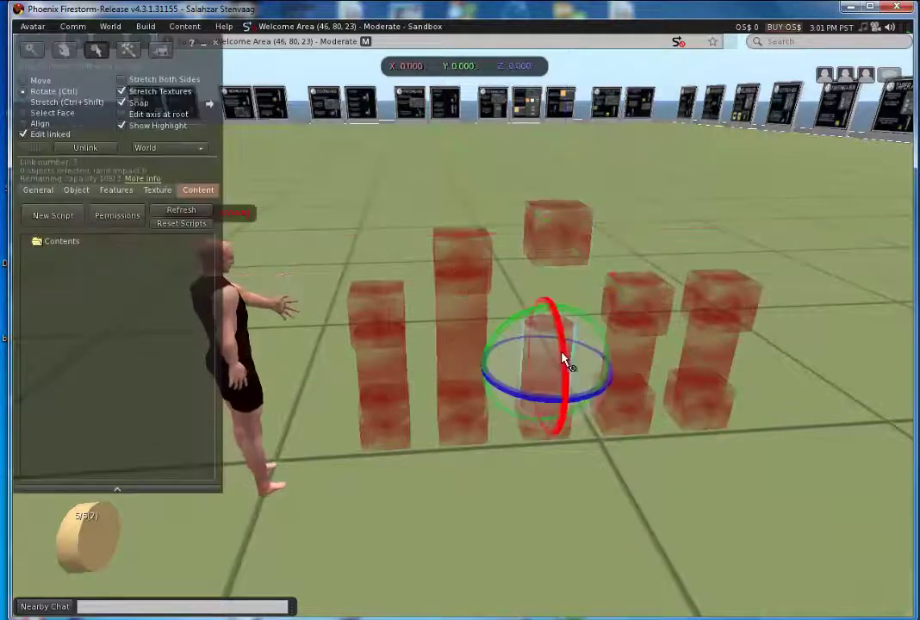
pyautogui.moveTo(550, 323); pyautogui.dragTo(552, 253)
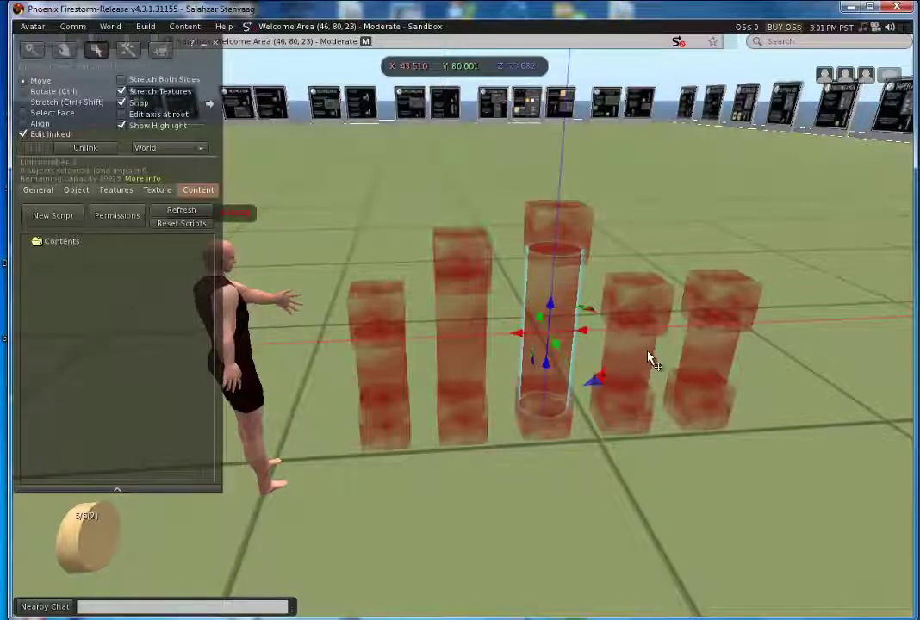
# - Shorten the fifth piston's middle cylinder and lower its top cube onto it at about Z 23.08
pyautogui.click(714, 349)
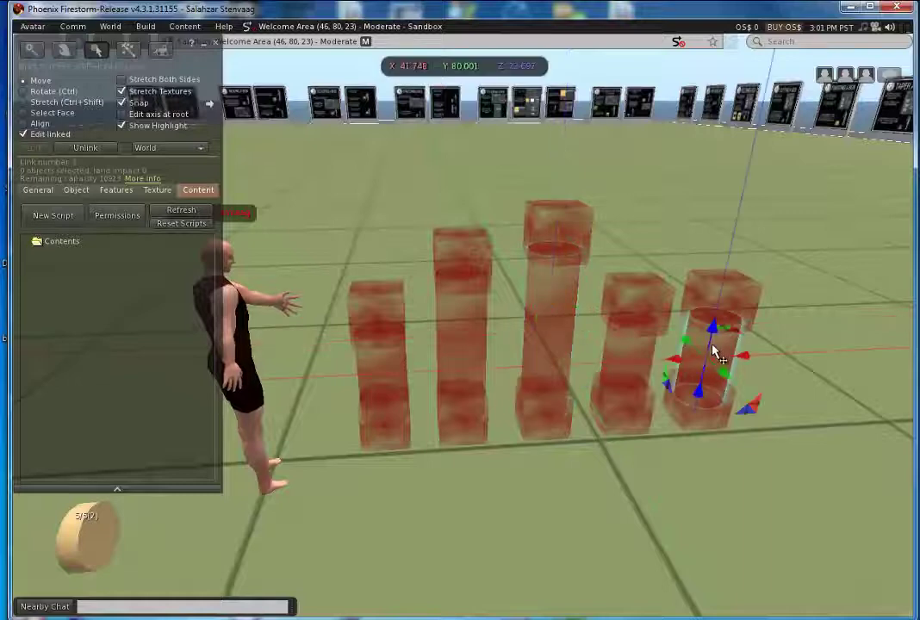
pyautogui.moveTo(714, 341); pyautogui.dragTo(714, 336)
pyautogui.click(733, 308)
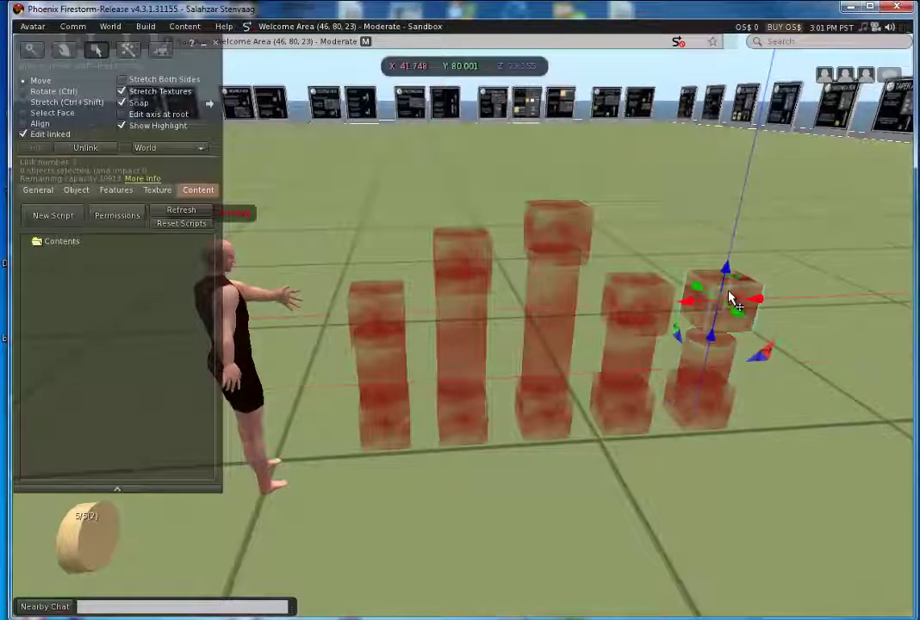
pyautogui.moveTo(728, 285); pyautogui.dragTo(719, 300)
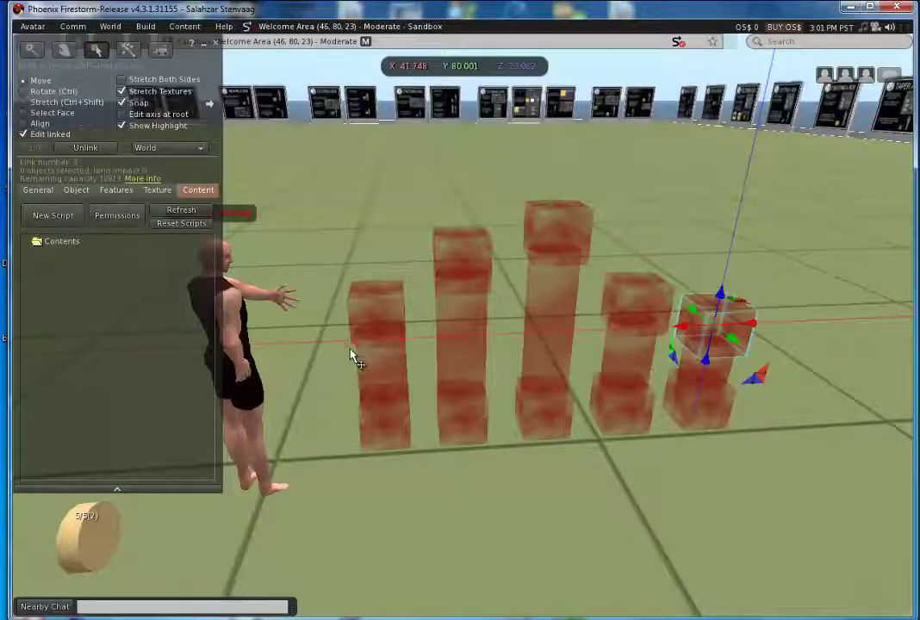
# - Turn off linked-part editing and open the first piston's description for editing
pyautogui.click(372, 325)
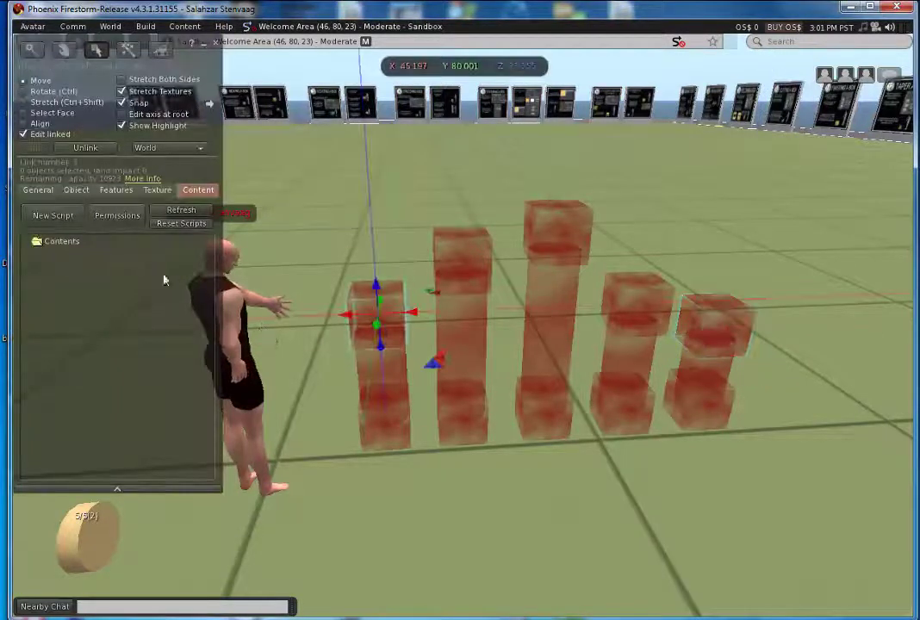
pyautogui.click(24, 135)
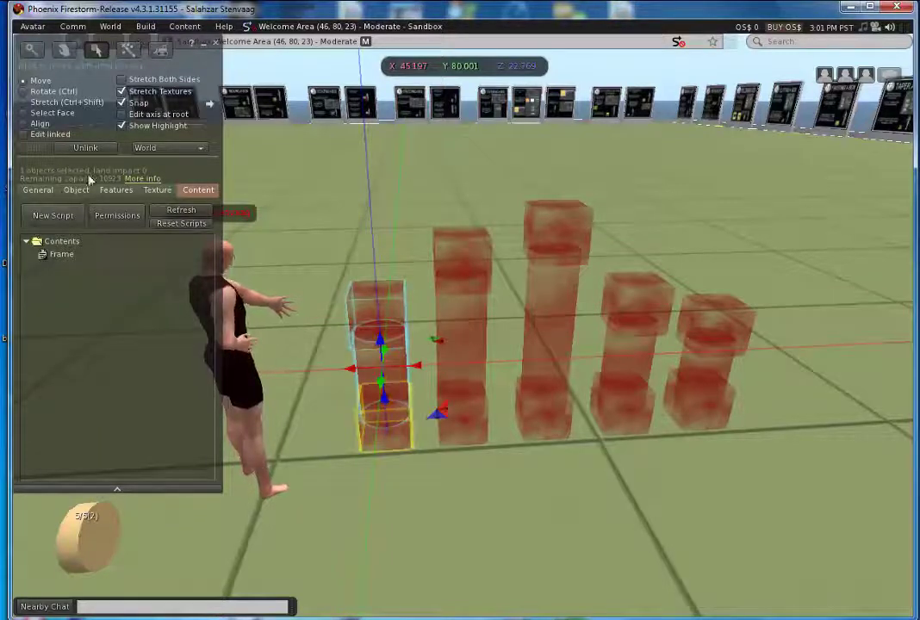
pyautogui.click(43, 192)
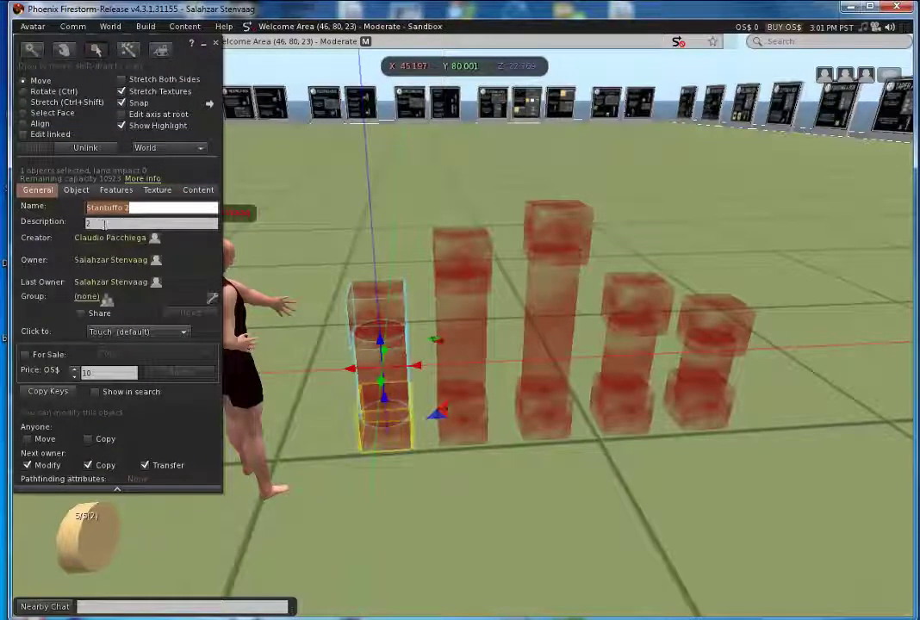
pyautogui.click(104, 223)
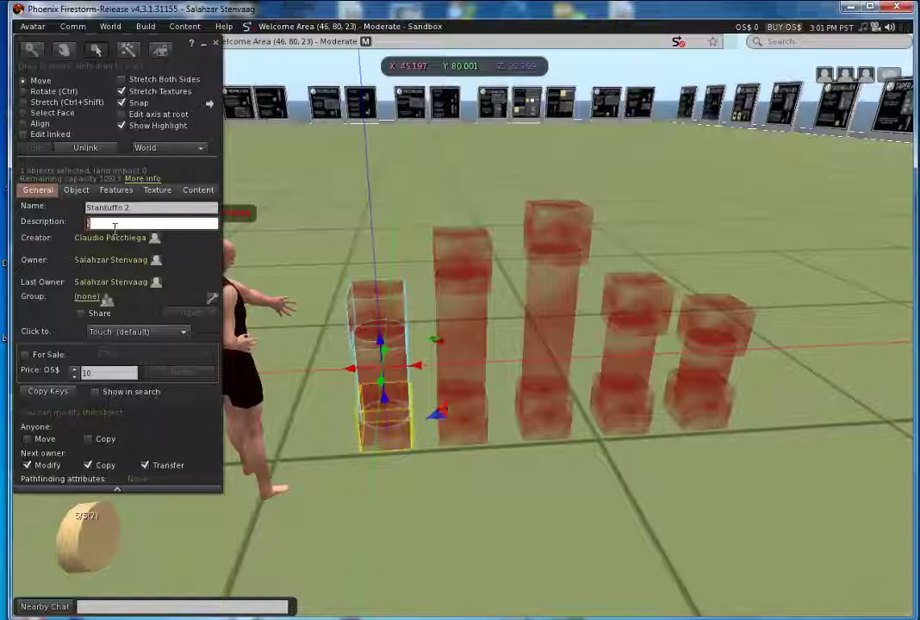
# - Check the second piston's description and edit the descriptions of the third and fourth pistons to hold their frame numbers
pyautogui.click(462, 319)
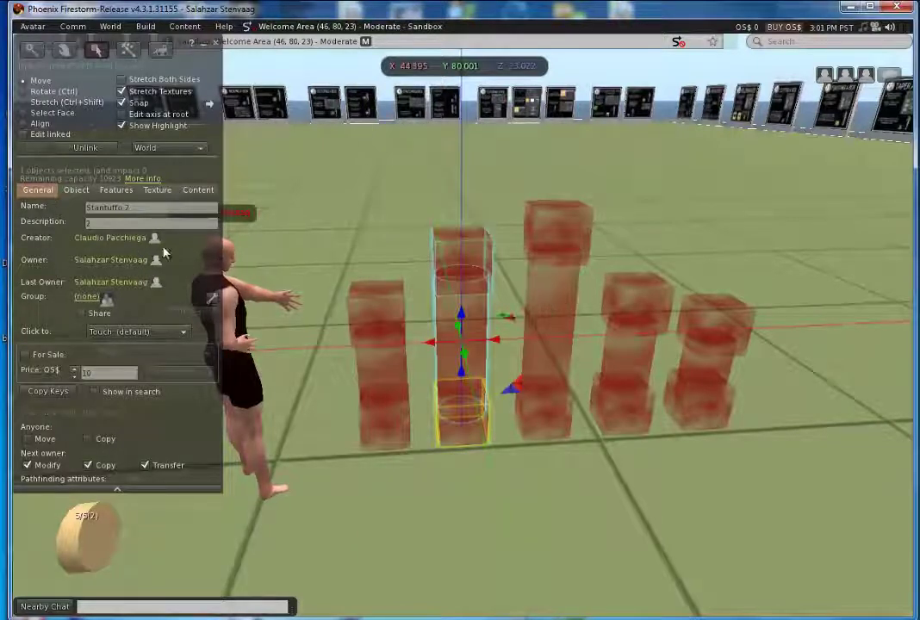
pyautogui.click(549, 294)
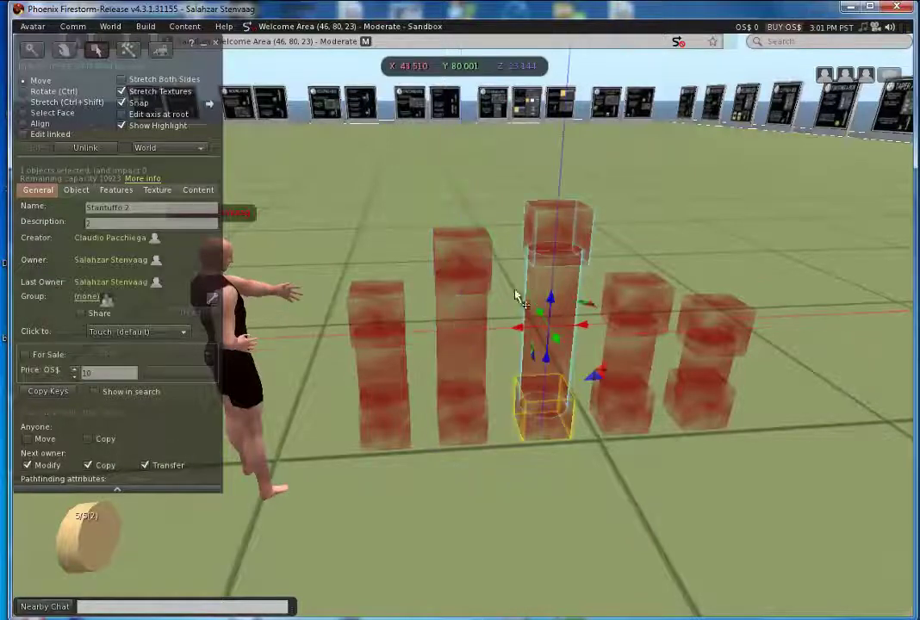
pyautogui.click(110, 223)
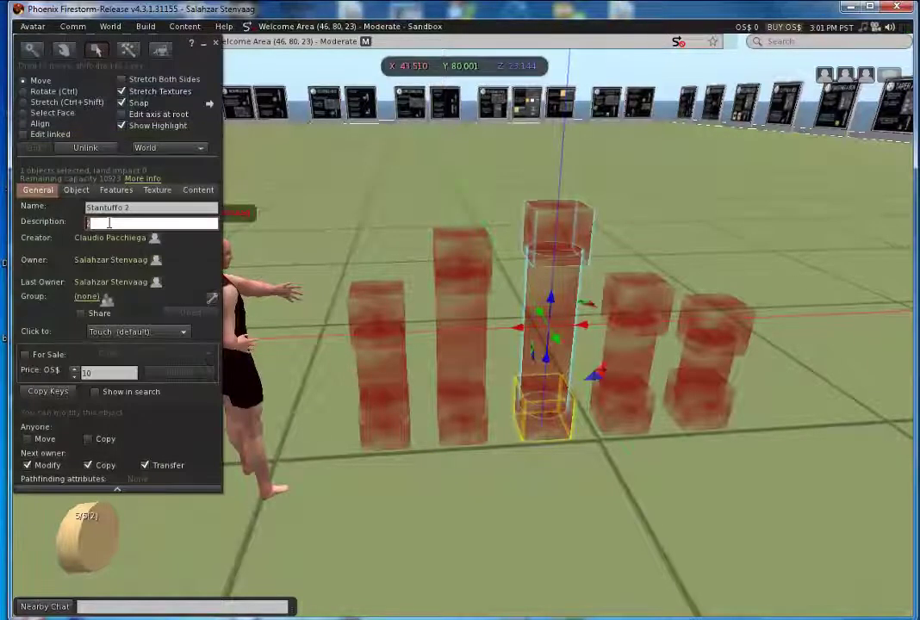
pyautogui.click(618, 316)
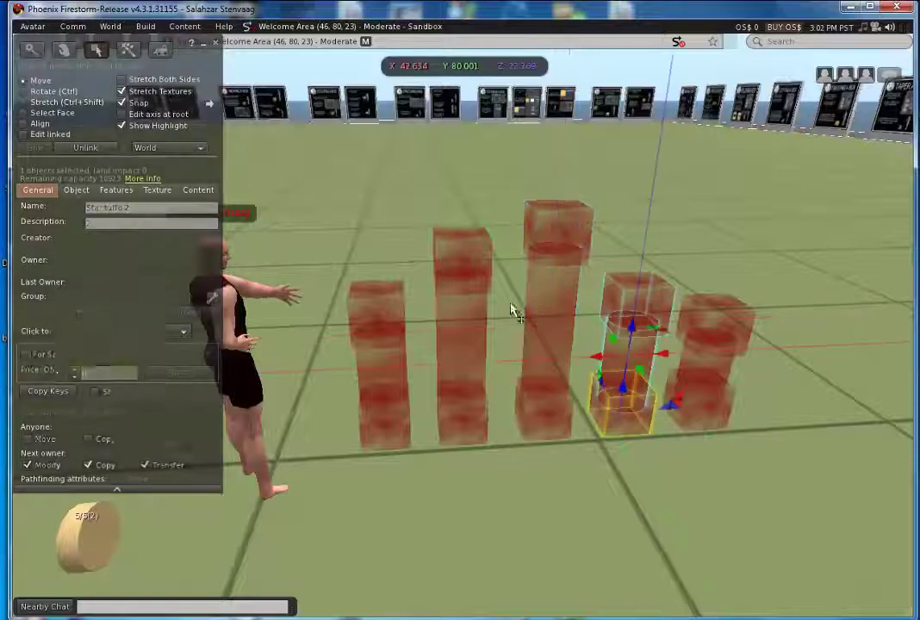
pyautogui.click(79, 225)
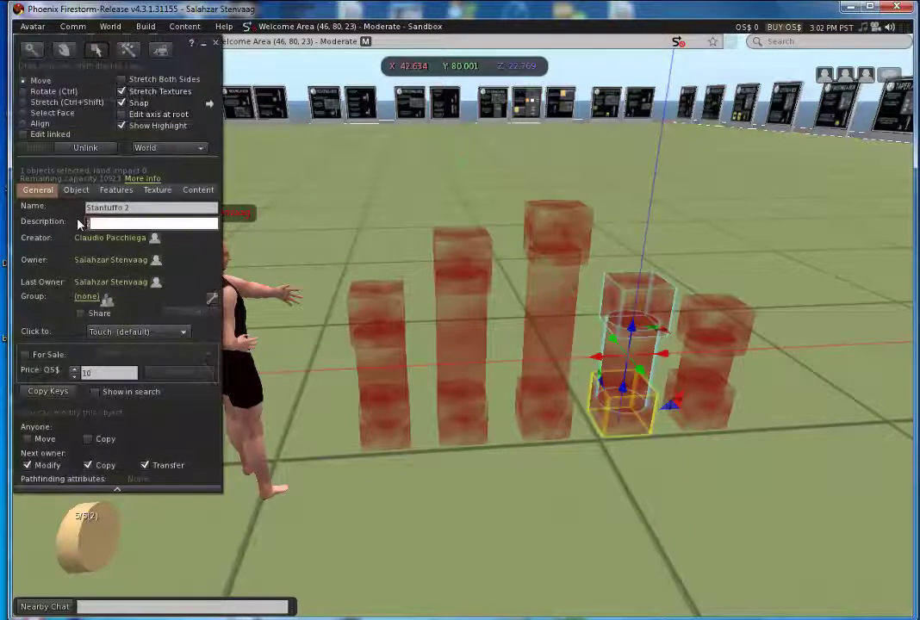
# - Set the description of the fifth piston to 5
pyautogui.click(710, 328)
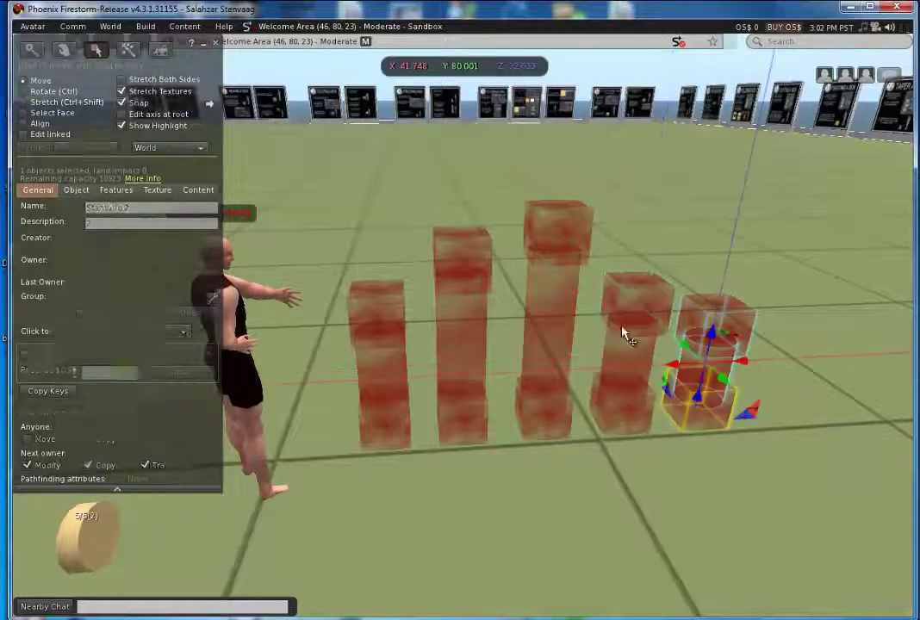
pyautogui.click(100, 222)
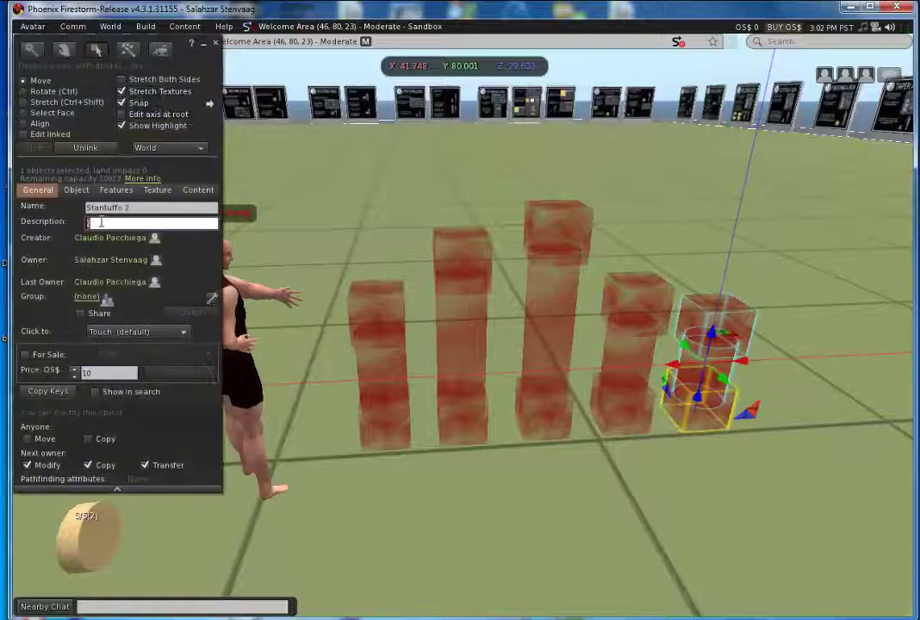
pyautogui.press('Return')
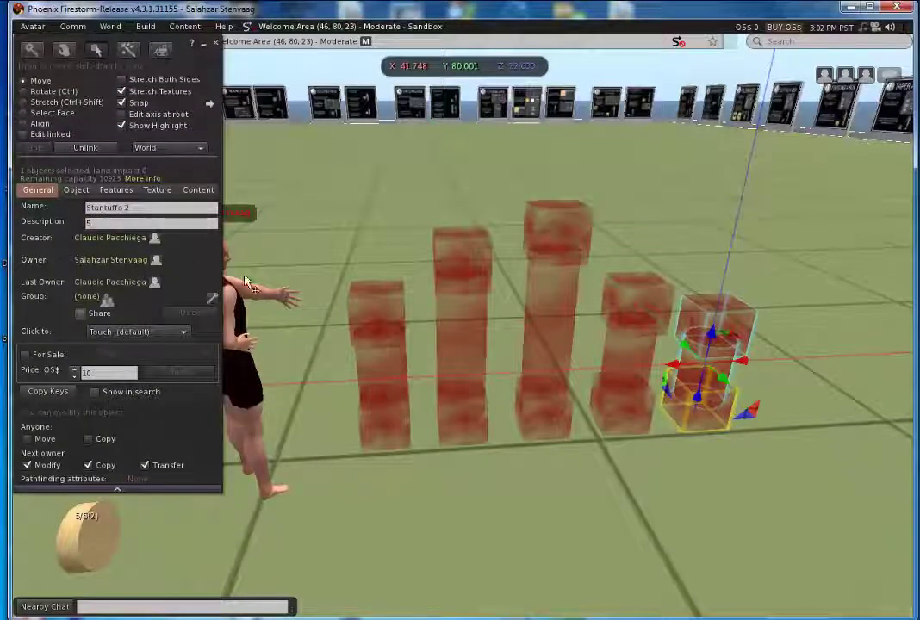
# - Open the fifth piston's Frame script, examine the string parameter of its listen event and the alpha assignment, and close it
pyautogui.click(208, 191)
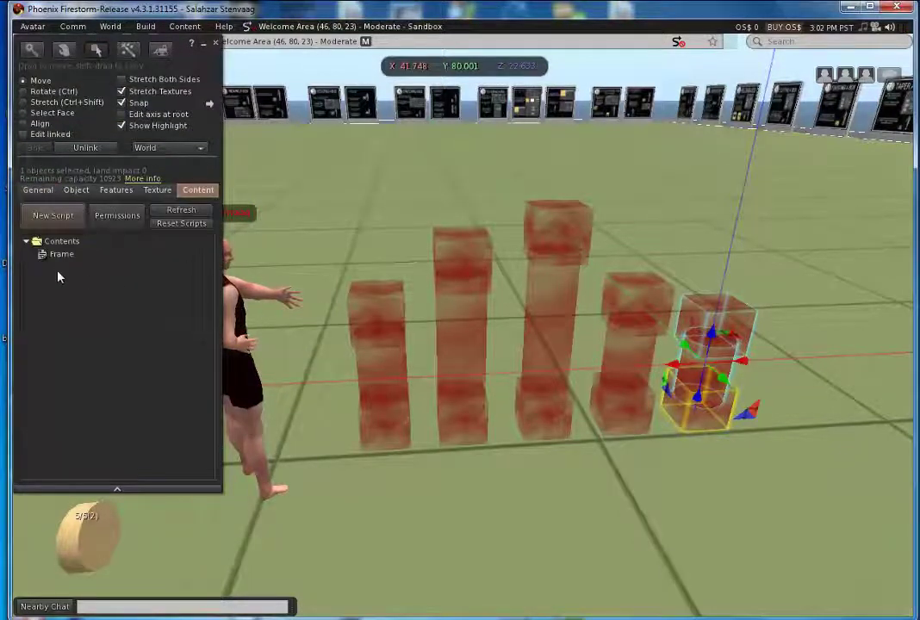
pyautogui.doubleClick(55, 254)
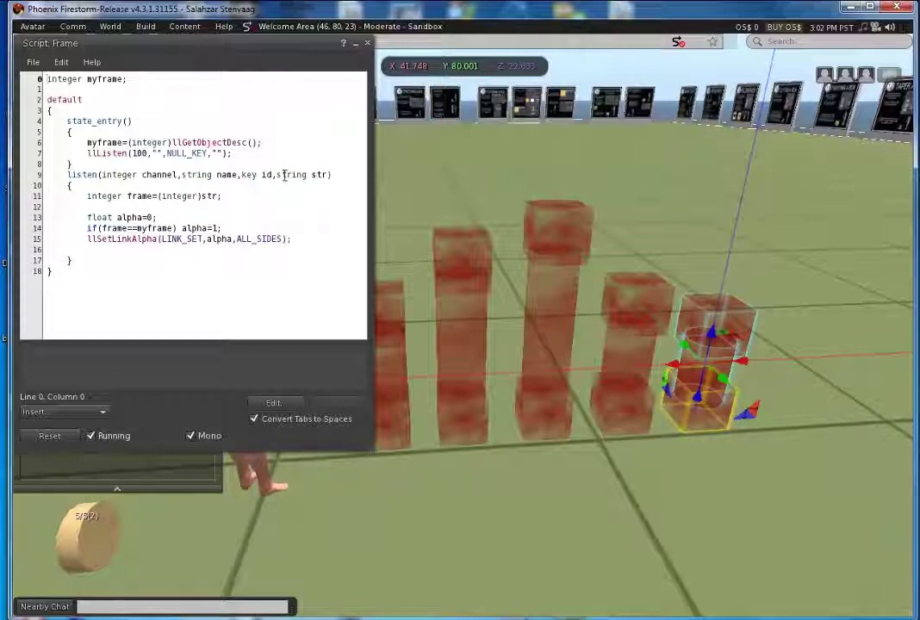
pyautogui.moveTo(273, 175); pyautogui.dragTo(332, 174)
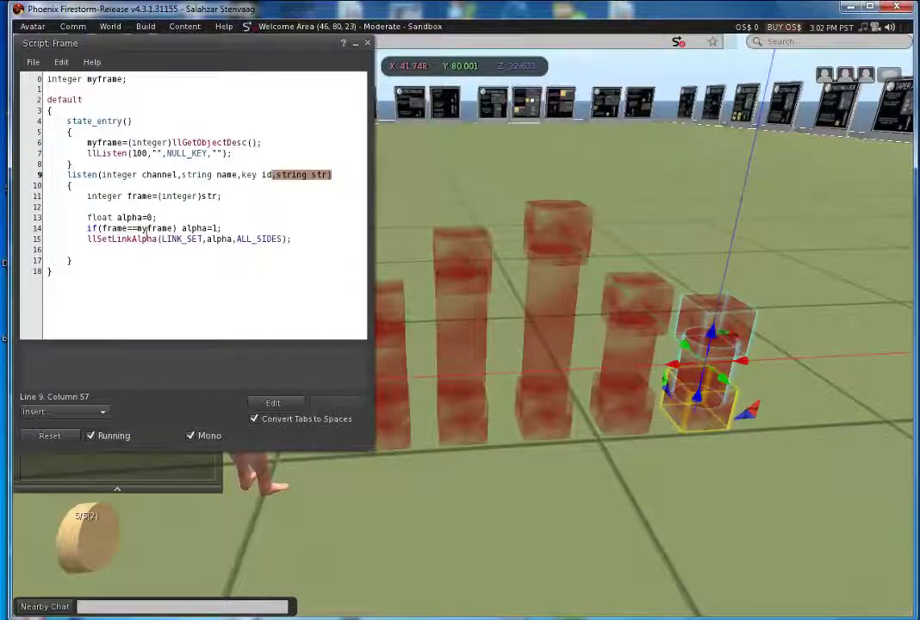
pyautogui.moveTo(182, 228); pyautogui.dragTo(198, 228)
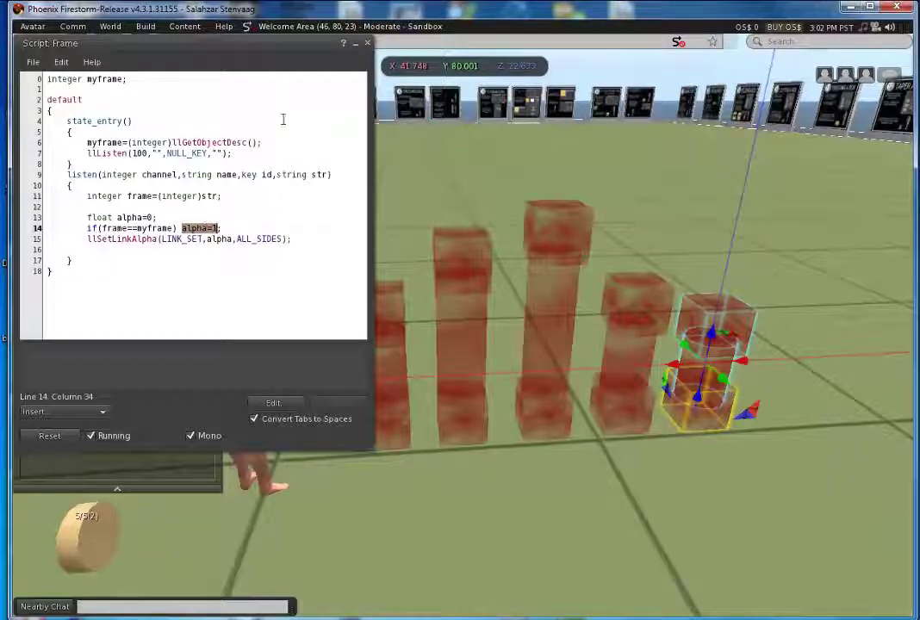
pyautogui.click(368, 43)
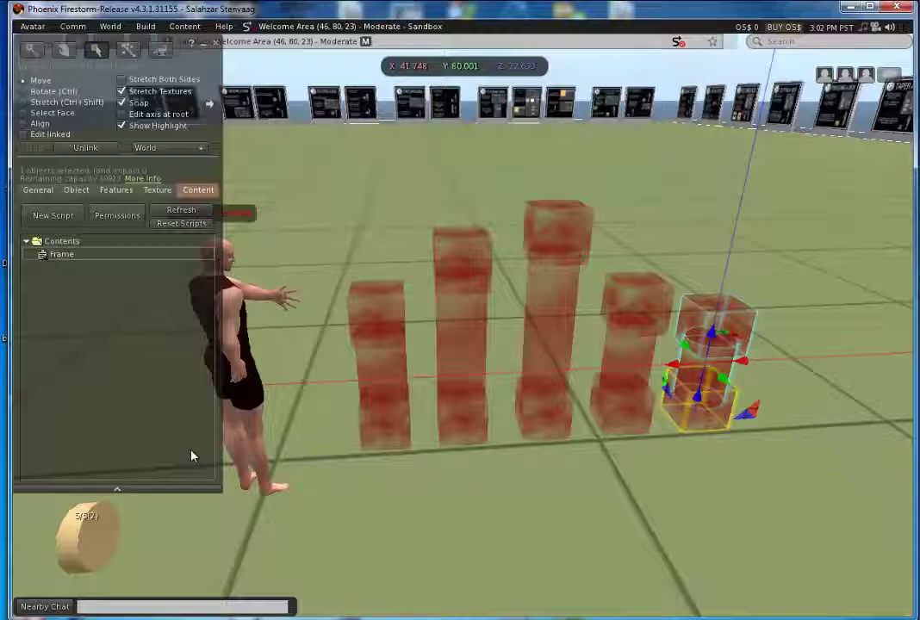
# - Close the object editor and send "/100 1" in nearby chat to show the first frame
pyautogui.click(215, 42)
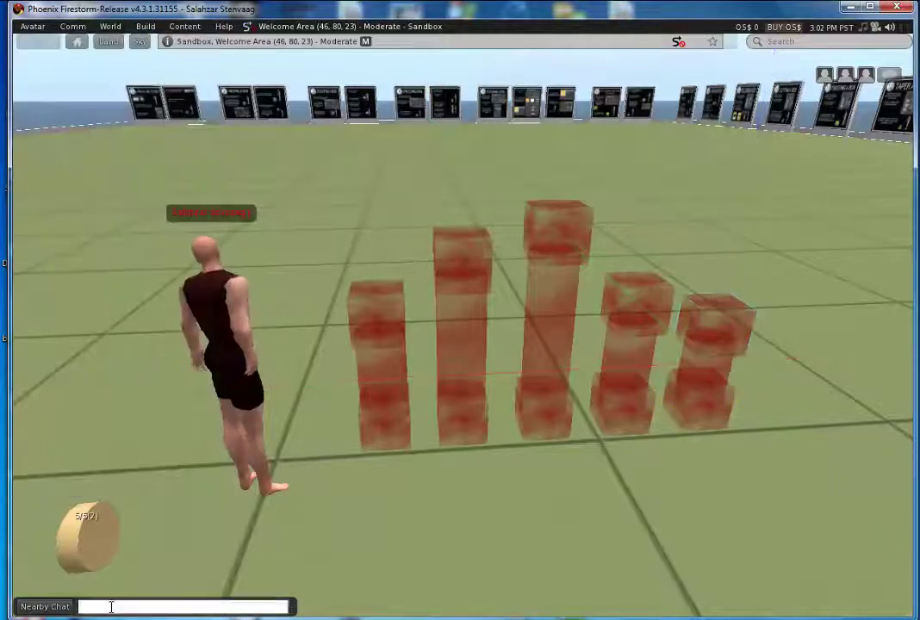
pyautogui.click(111, 608)
pyautogui.write('/')
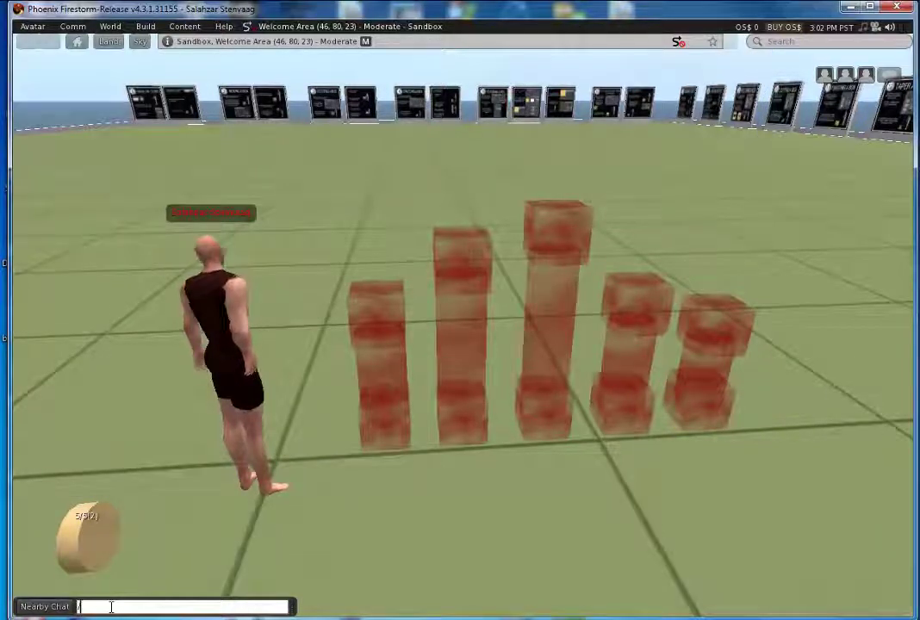
pyautogui.write('100')
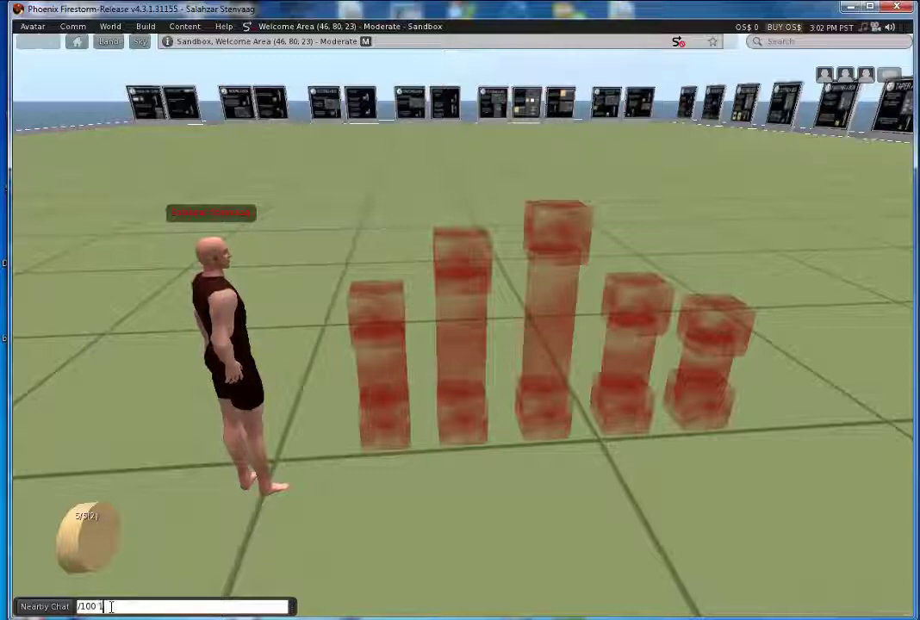
pyautogui.press('Return')
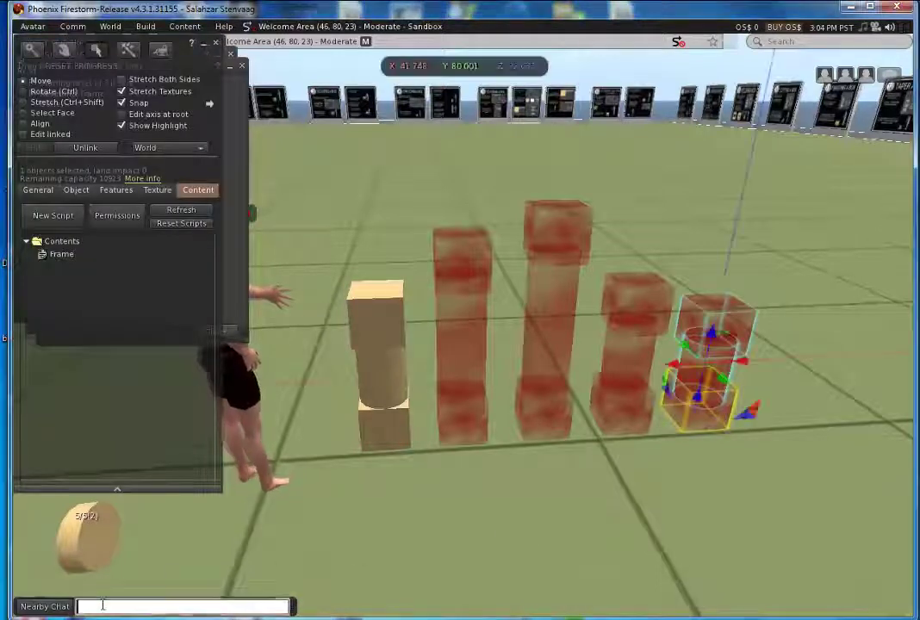
pyautogui.write('/100 1')
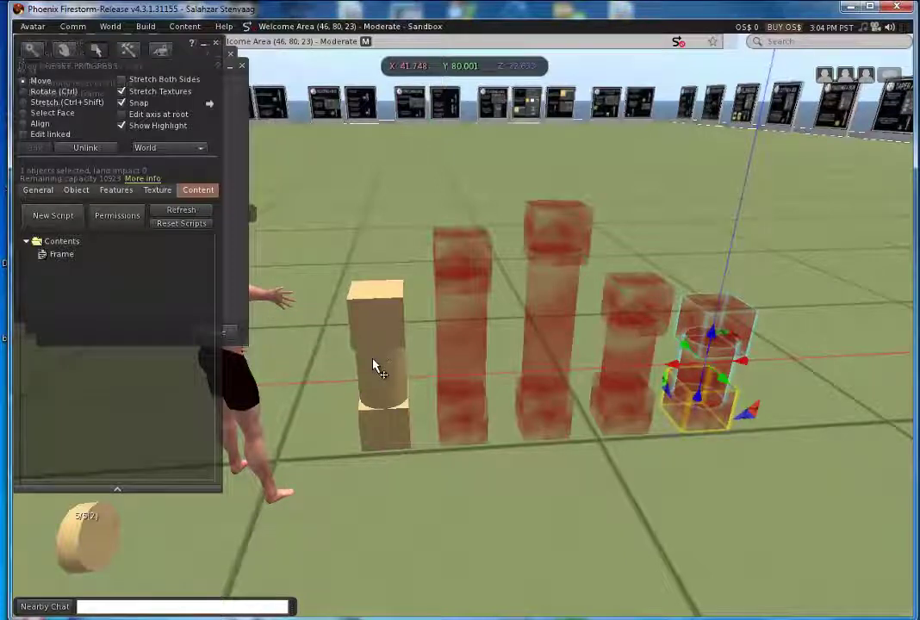
# - Send "/100 2" in nearby chat to switch the animation to the second piston
pyautogui.click(112, 607)
pyautogui.write('/100 2')
pyautogui.press('Return')
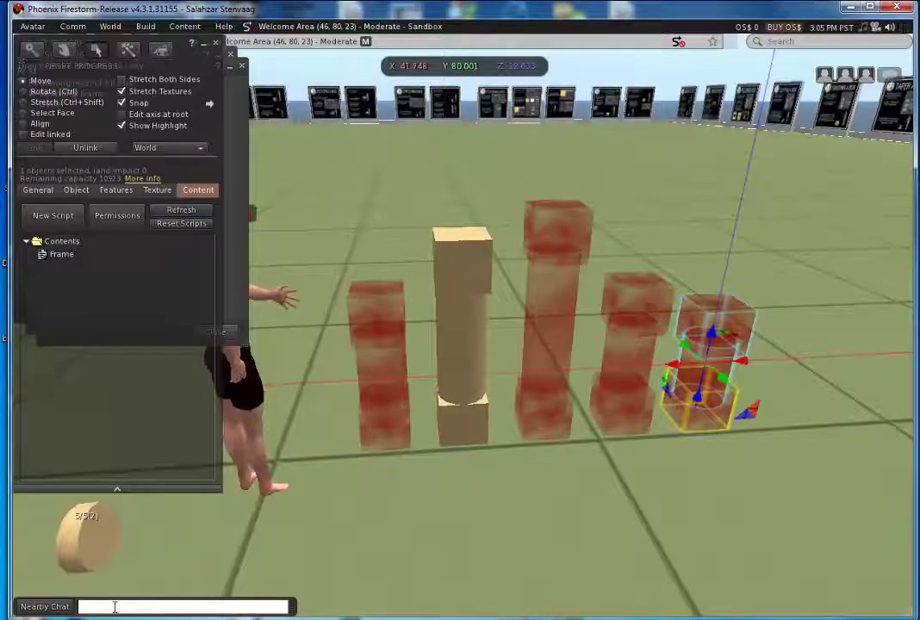
pyautogui.write('/10')
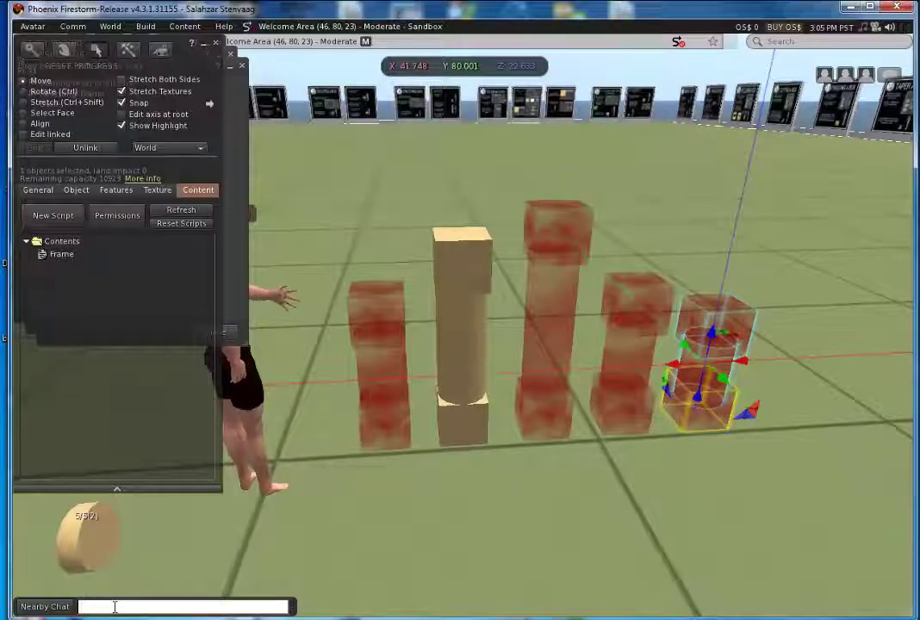
# - Close the object editor and all the script reset progress windows
pyautogui.click(216, 43)
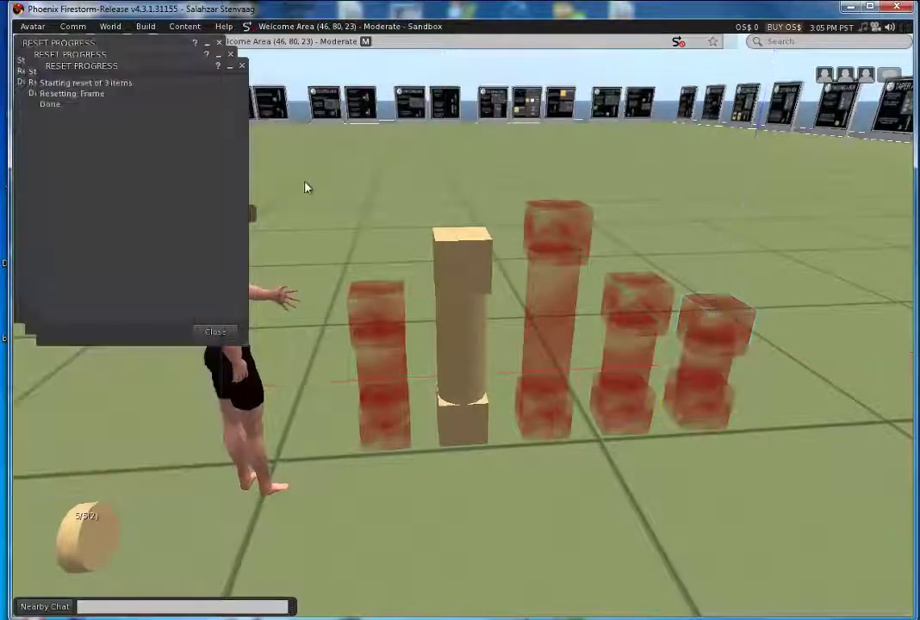
pyautogui.click(153, 191)
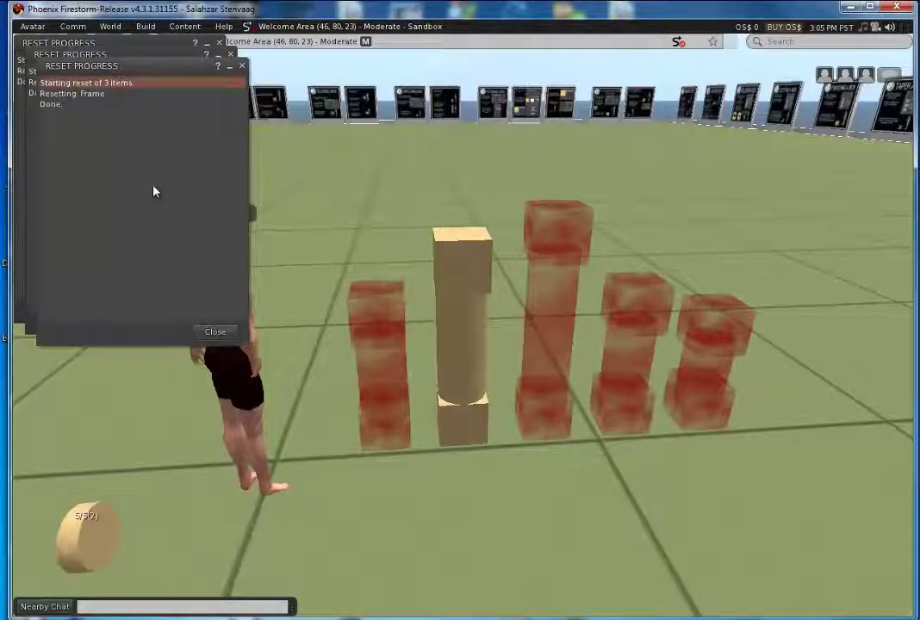
pyautogui.hotkey('ctrl', 'shift', 'w')
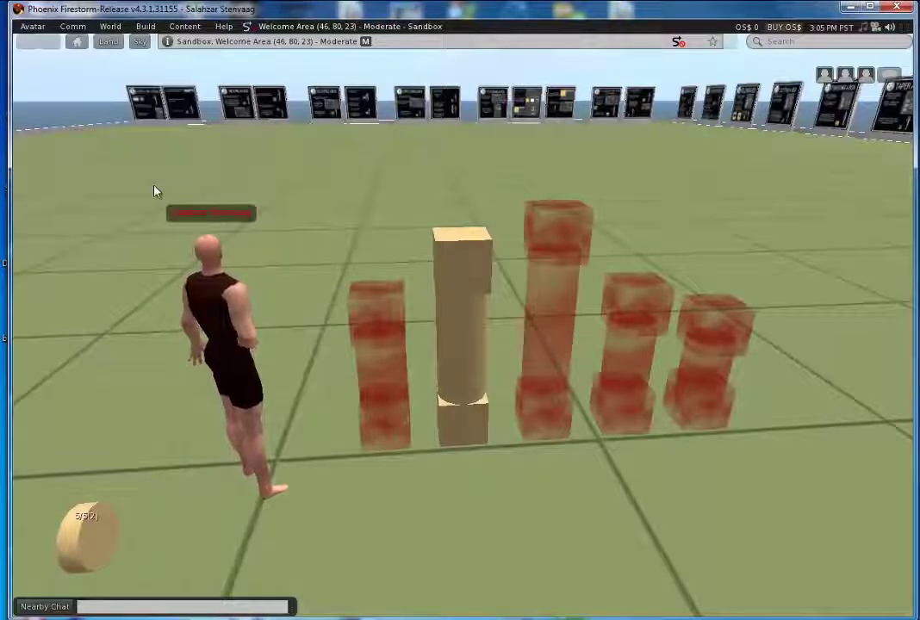
# - Edit the counter disc and move it along the X axis to about 45.33, in front of the first piston
pyautogui.rightClick(93, 530)
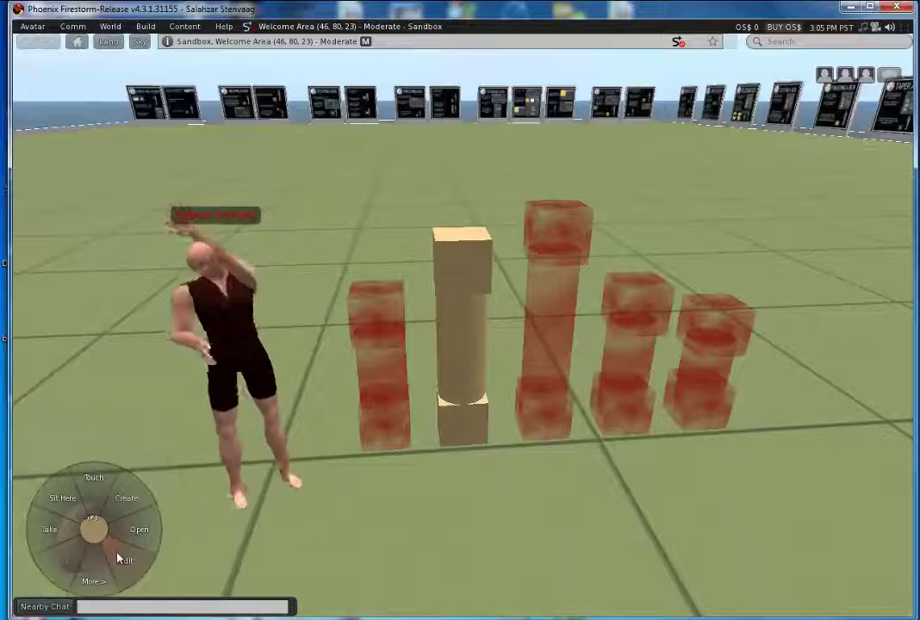
pyautogui.click(133, 550)
pyautogui.moveTo(139, 541); pyautogui.dragTo(376, 517)
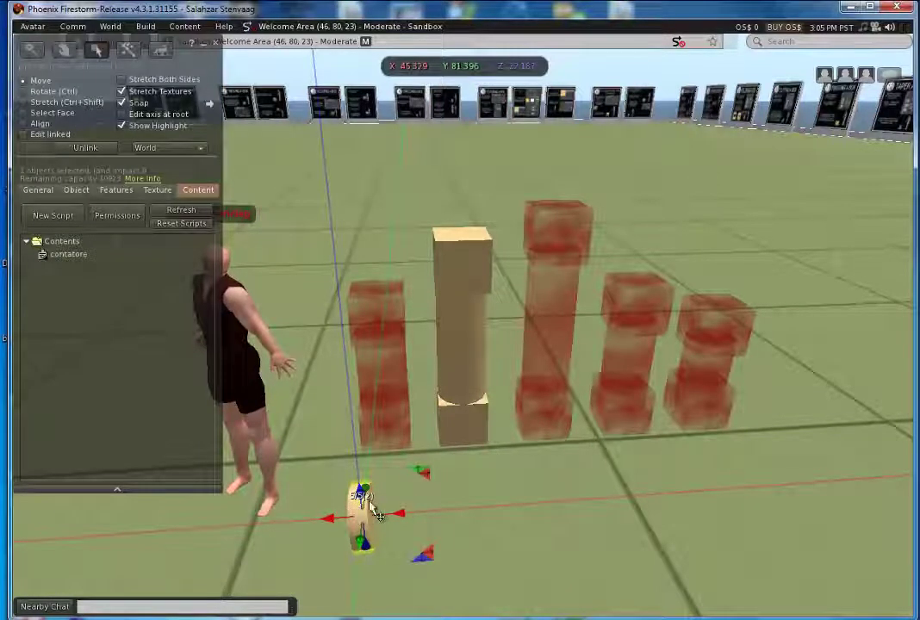
# - Open the disc's contatore script, examine the touch_start loops and the llSay call sending index on channel 100, and close it
pyautogui.doubleClick(69, 255)
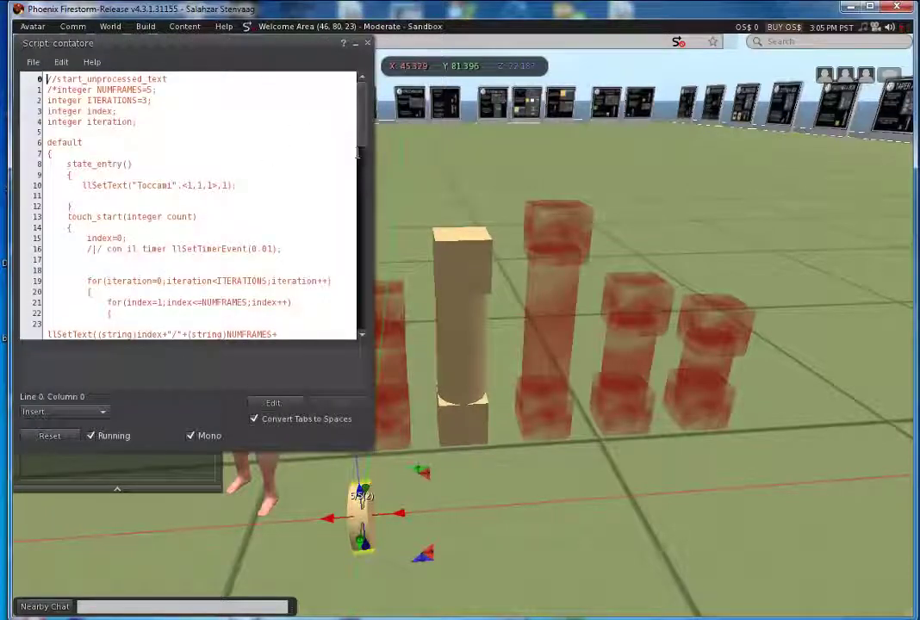
pyautogui.moveTo(359, 148); pyautogui.dragTo(349, 272)
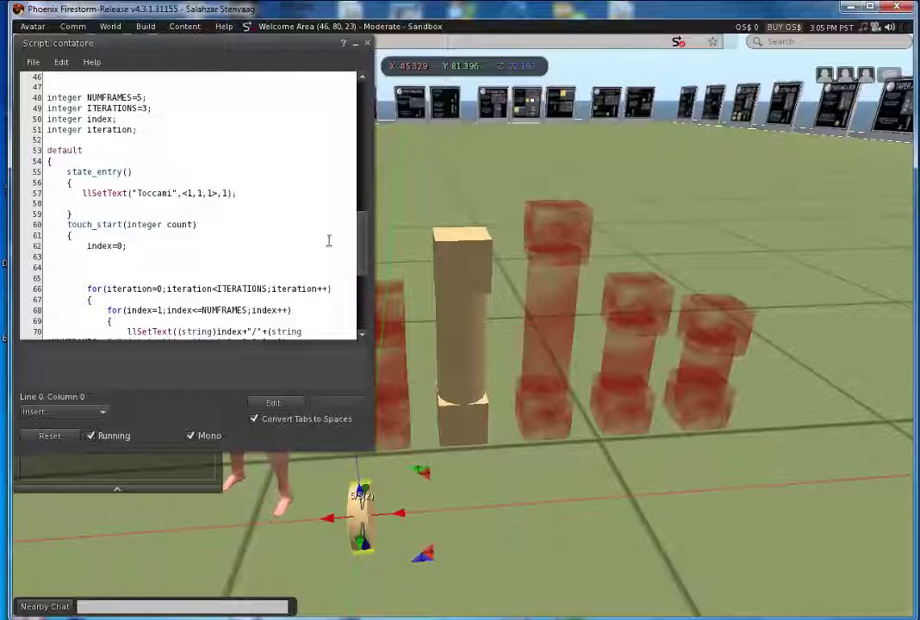
pyautogui.moveTo(364, 236); pyautogui.dragTo(363, 259)
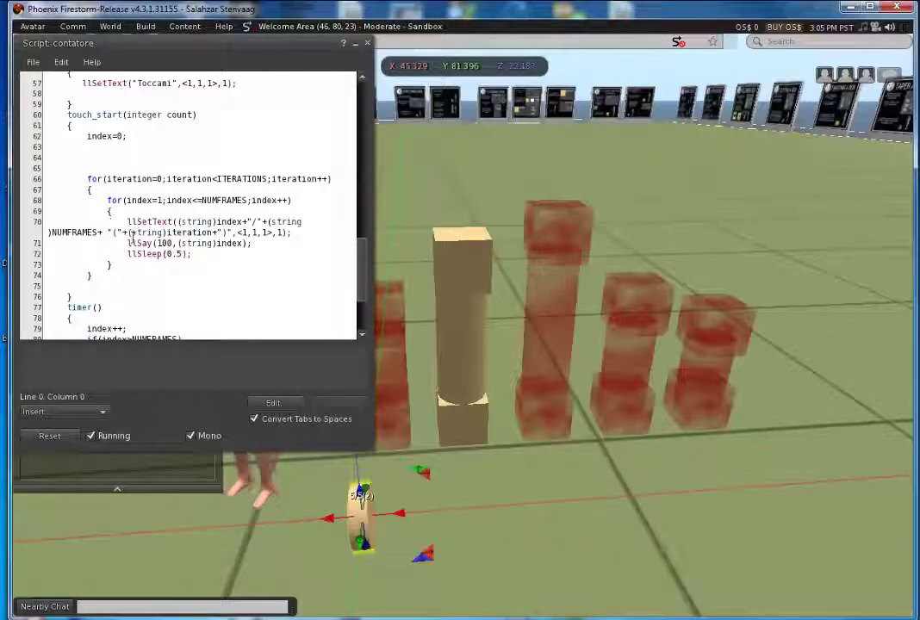
pyautogui.moveTo(124, 246); pyautogui.dragTo(179, 241)
pyautogui.click(223, 245)
pyautogui.doubleClick(222, 244)
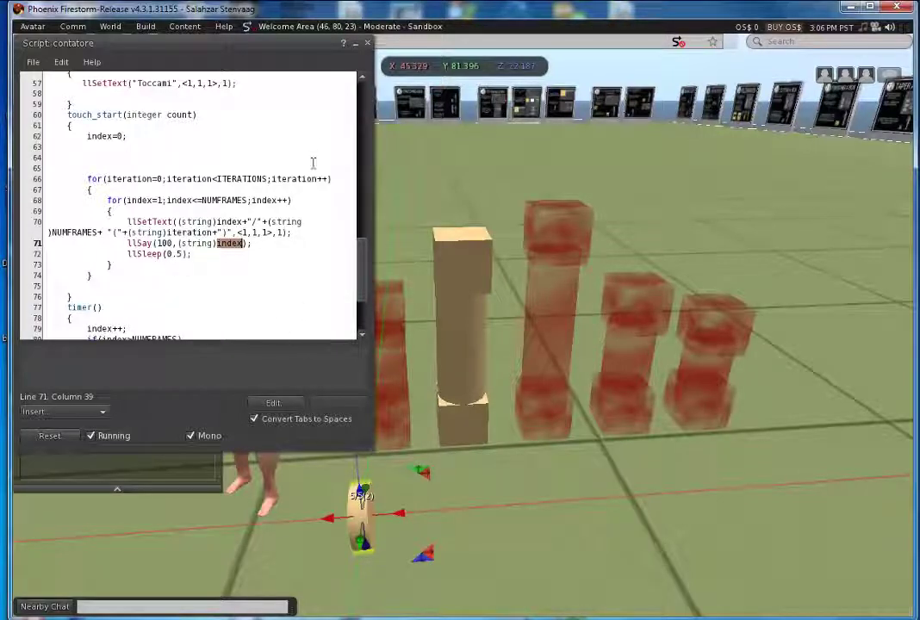
pyautogui.click(367, 43)
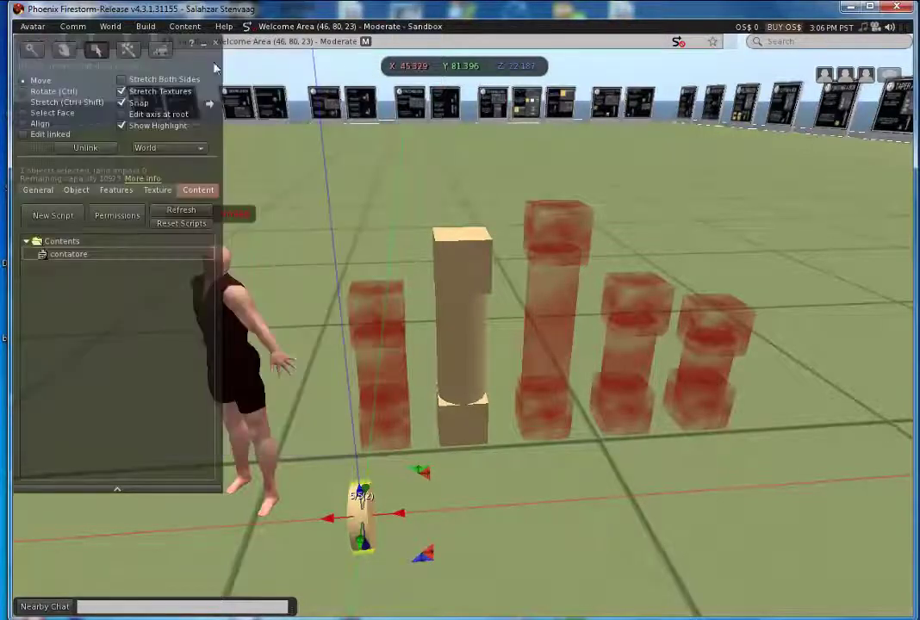
# - Close the object editor and touch the counter disc to run the piston animation
pyautogui.click(215, 43)
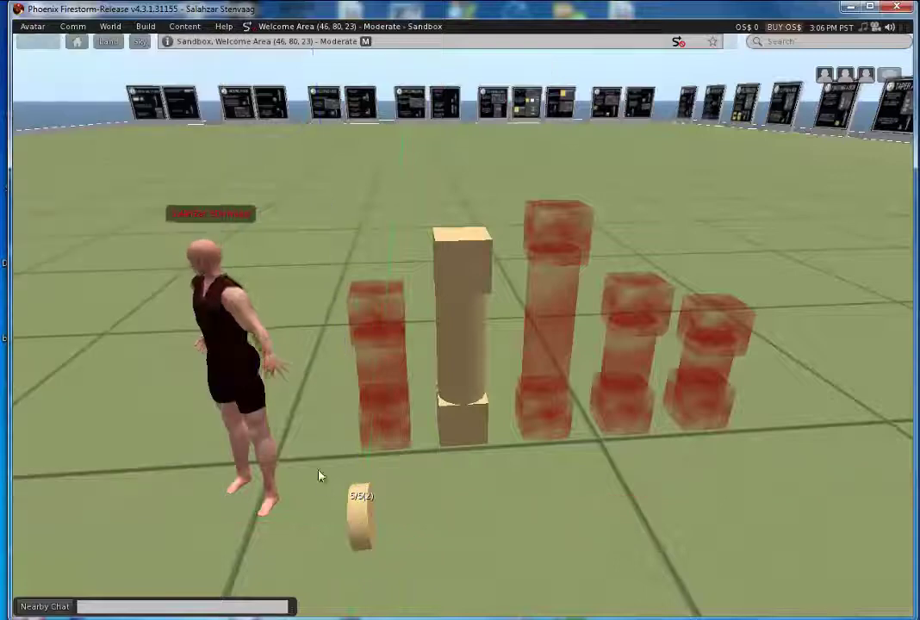
pyautogui.click(355, 518)
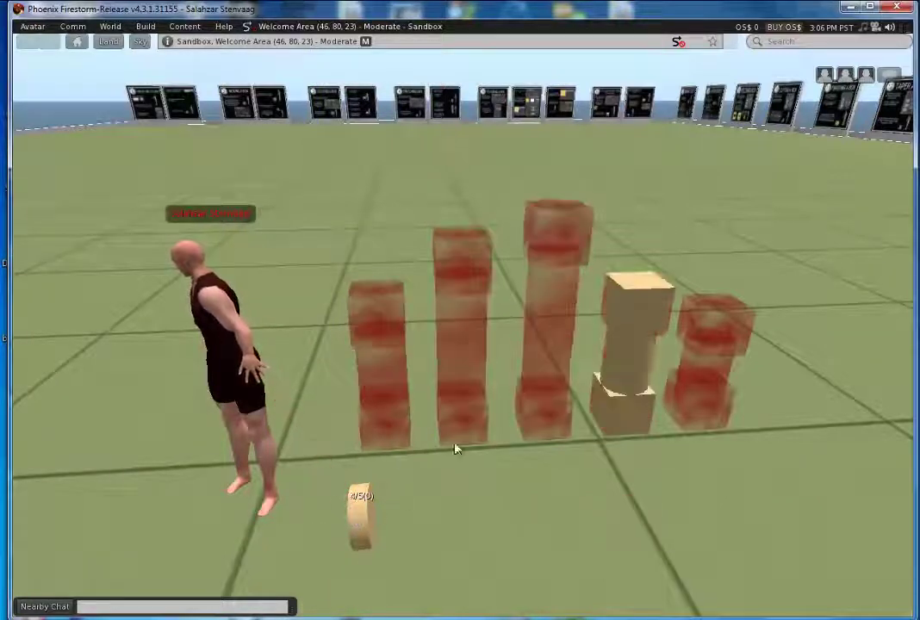
pyautogui.click(483, 440)
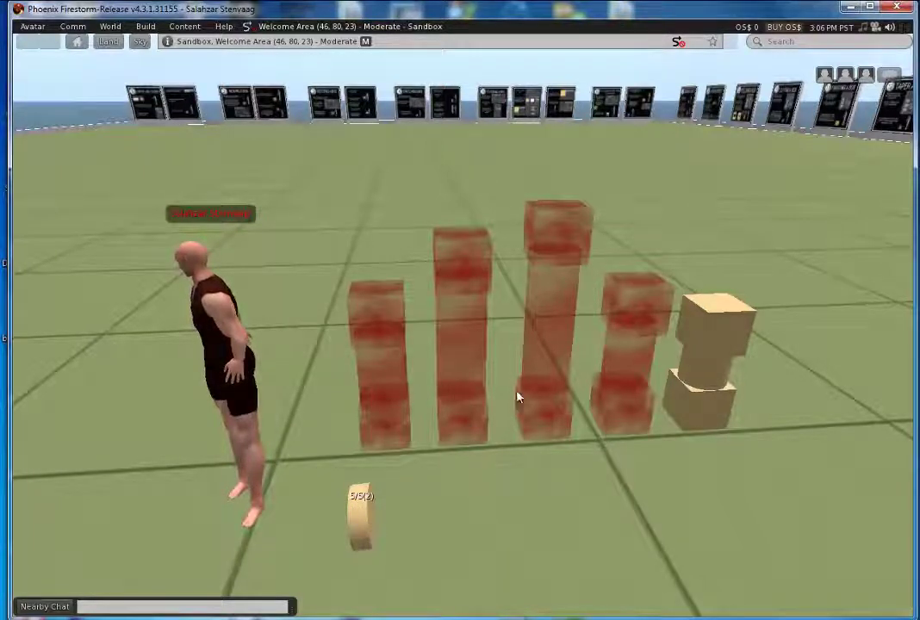
# - Duplicate the first and second pistons along the Y axis to about Y 82.88 and 82.97, in front of the original row
pyautogui.keyDown('alt'); pyautogui.moveTo(472, 325); pyautogui.dragTo(445, 342); pyautogui.keyUp('alt')
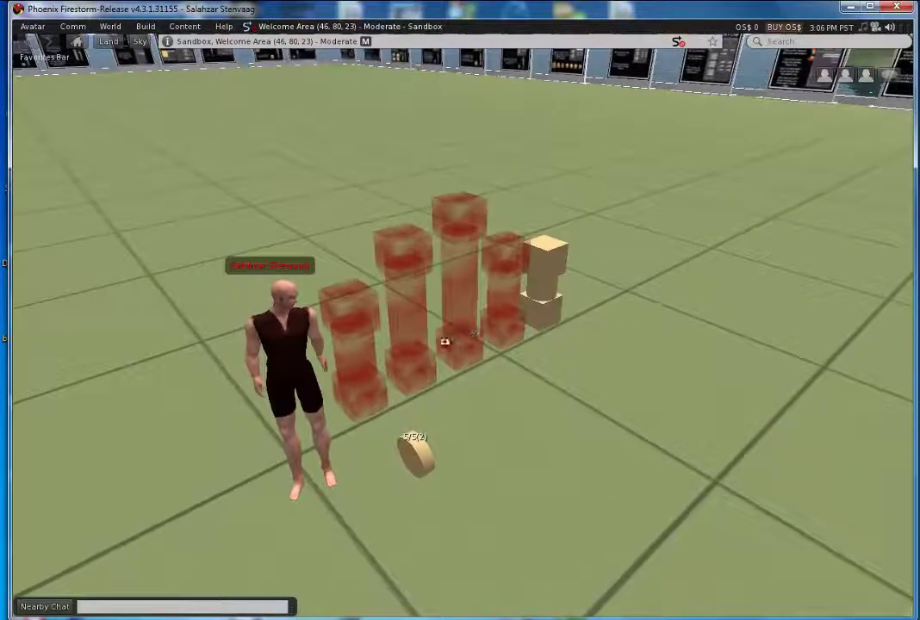
pyautogui.rightClick(362, 394)
pyautogui.click(384, 417)
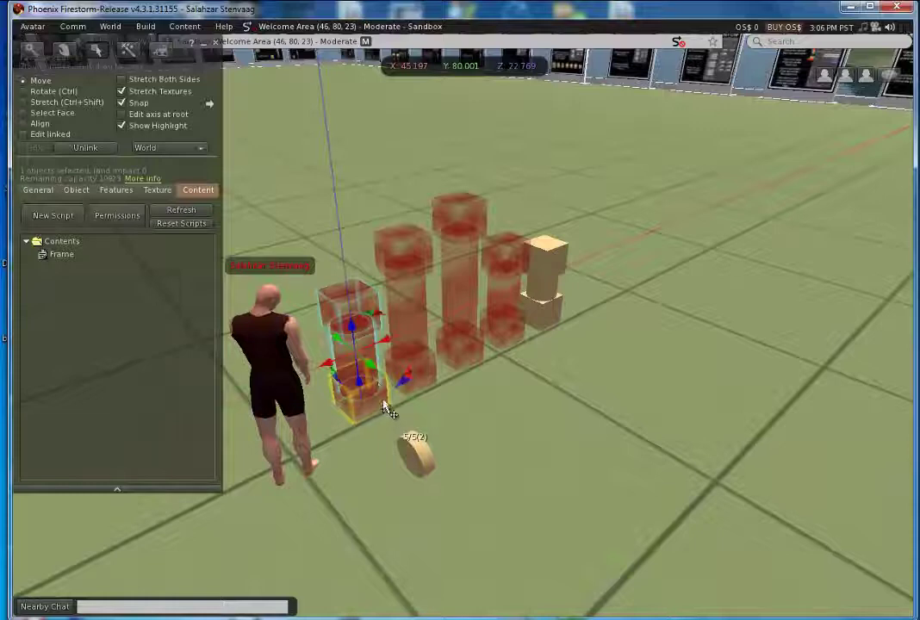
pyautogui.moveTo(371, 373); pyautogui.dragTo(562, 528)
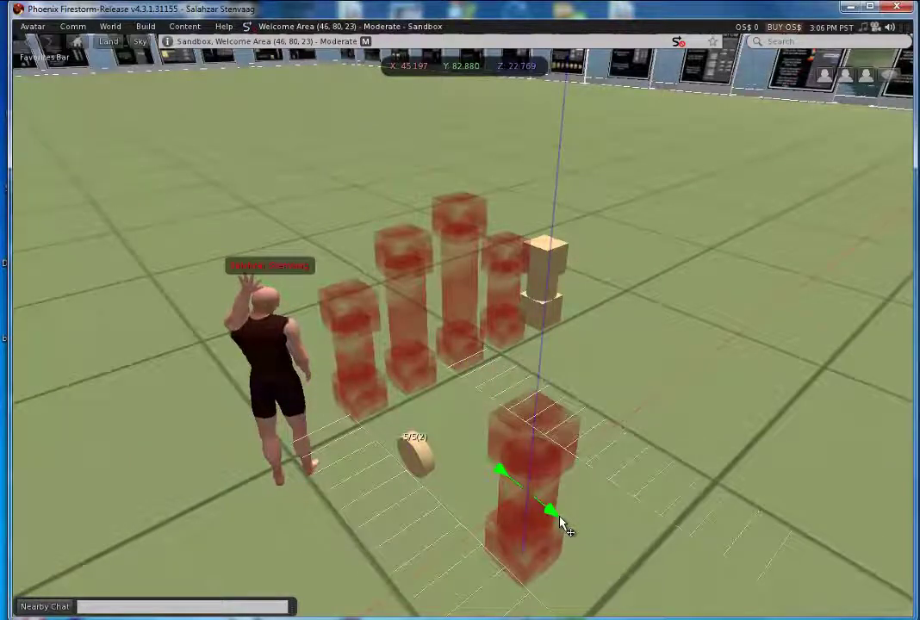
pyautogui.click(410, 319)
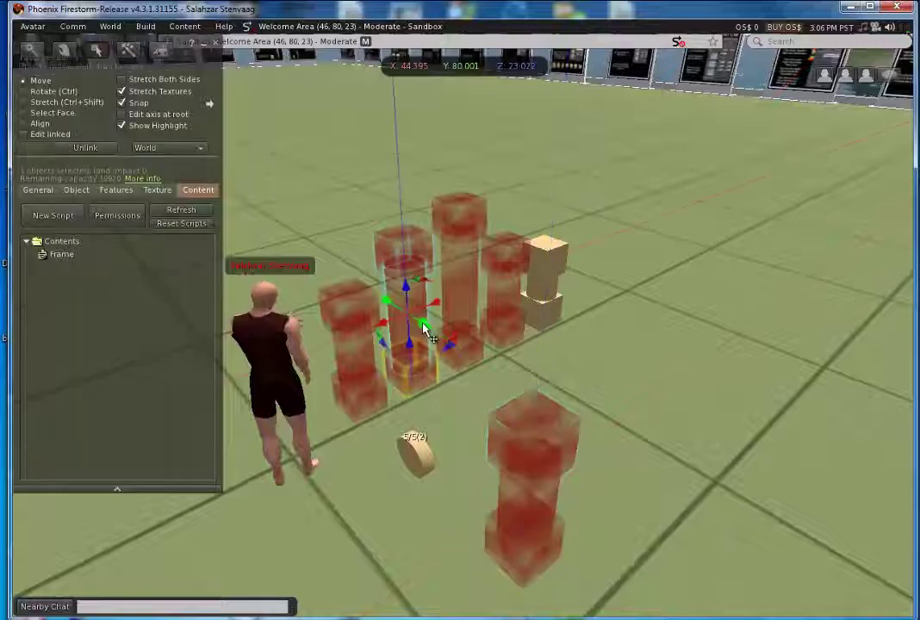
pyautogui.moveTo(423, 325); pyautogui.dragTo(637, 468)
# - Duplicate the third, fourth and fifth pistons along the Y axis to about Y 83.05, 83.08 and 83.27, beside the other copies
pyautogui.click(465, 298)
pyautogui.moveTo(480, 302); pyautogui.dragTo(715, 415)
pyautogui.click(517, 298)
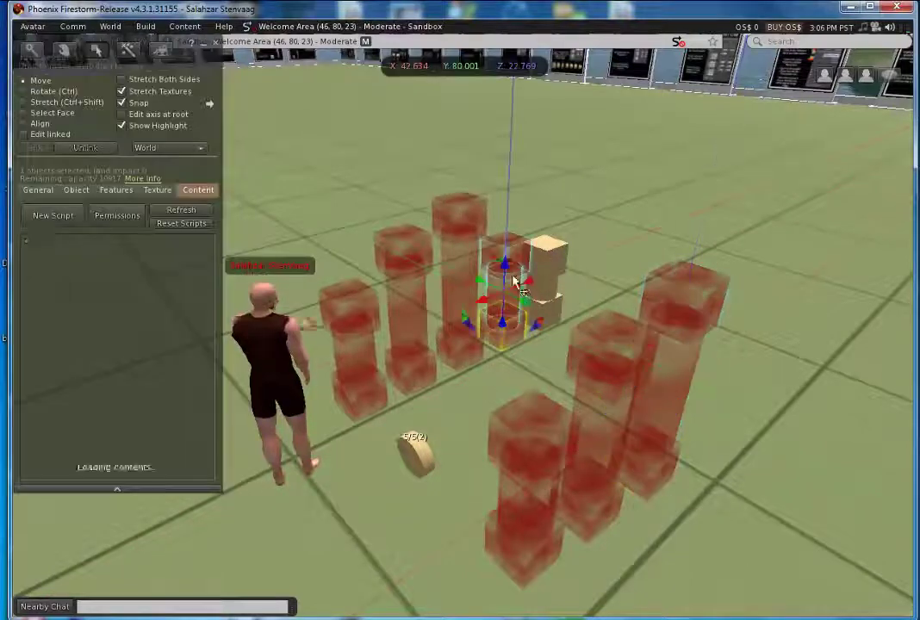
pyautogui.moveTo(526, 307); pyautogui.dragTo(745, 395)
pyautogui.click(565, 296)
pyautogui.moveTo(566, 300); pyautogui.dragTo(797, 388)
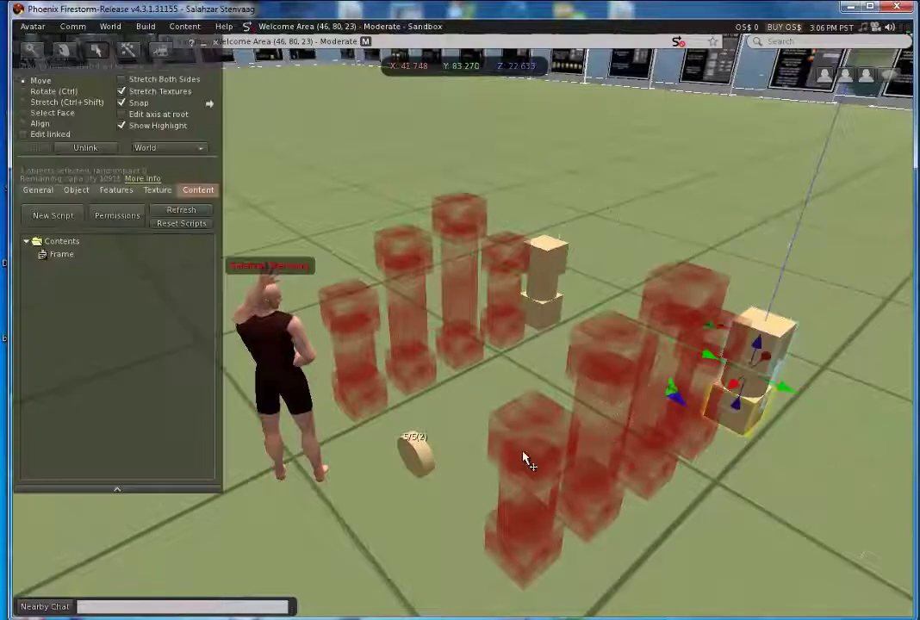
# - Copy the first duplicate piston's position and paste it onto the second duplicate, placing it at 45.1969, 82.8795, 22.1833
pyautogui.press('Escape')
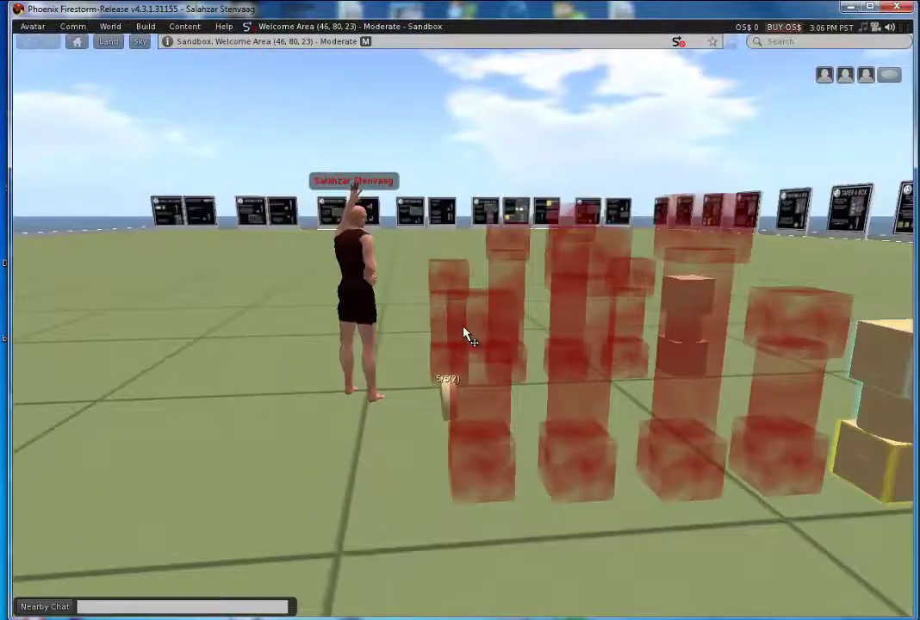
pyautogui.keyDown('alt'); pyautogui.moveTo(463, 329); pyautogui.dragTo(463, 327); pyautogui.keyUp('alt')
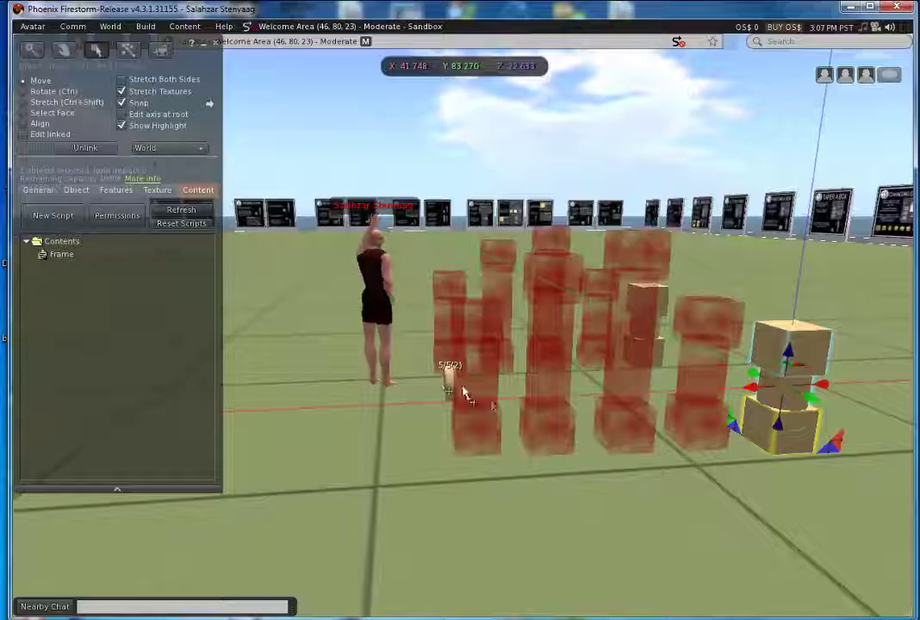
pyautogui.click(480, 415)
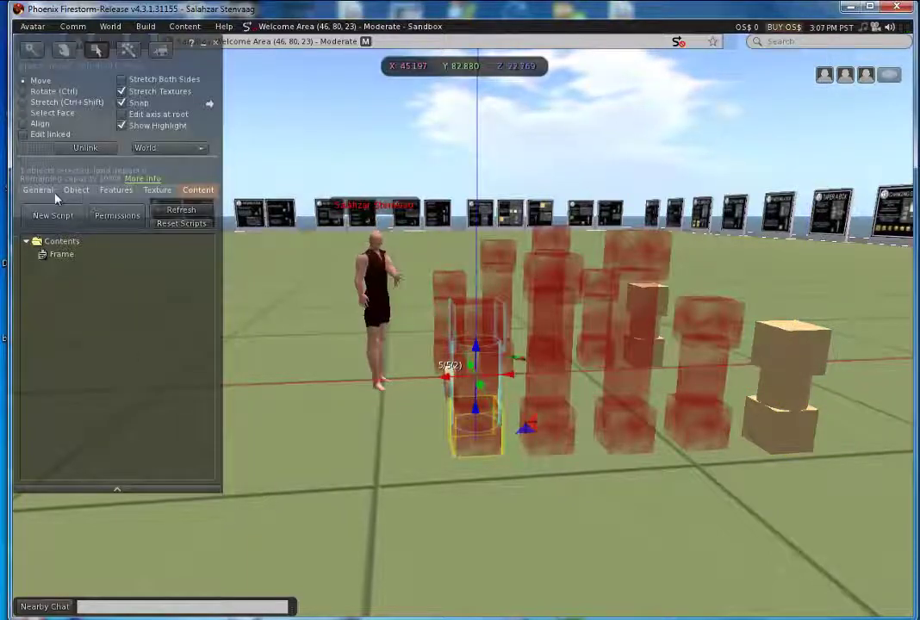
pyautogui.click(76, 189)
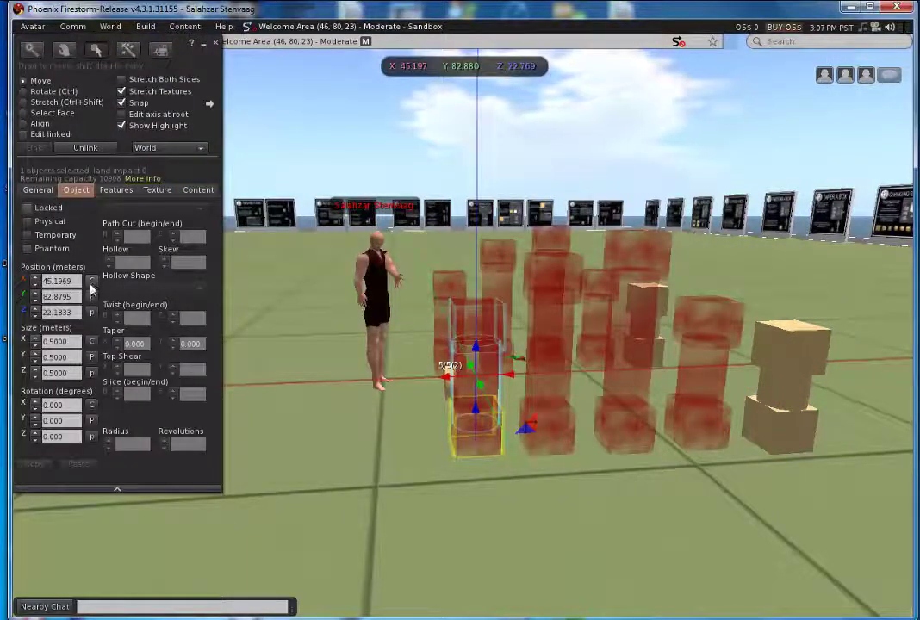
pyautogui.click(550, 416)
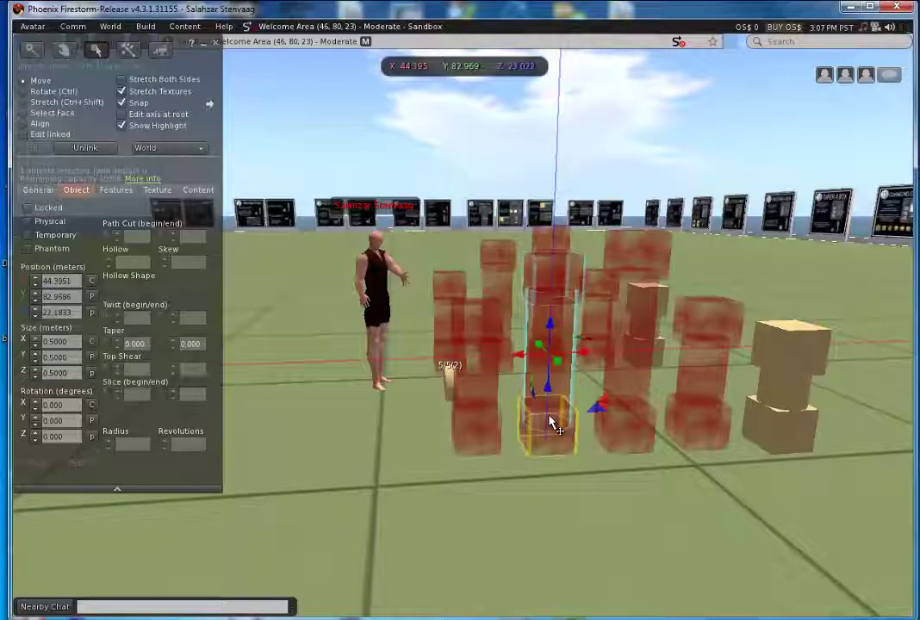
pyautogui.click(93, 298)
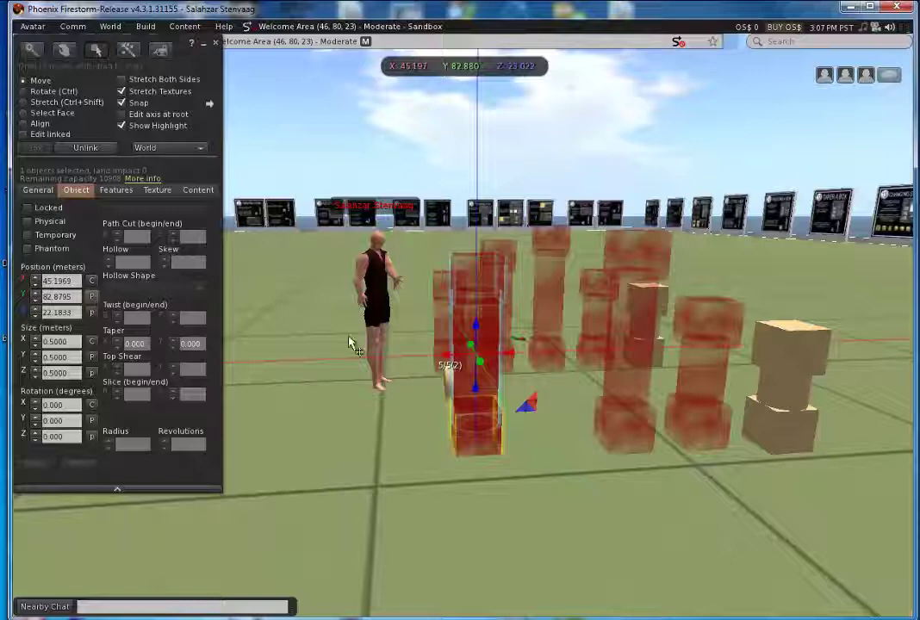
# - Paste the copied position 45.1969, 82.8795, 22.1833 onto the third, fourth and fifth duplicate pistons so they overlap the first two
pyautogui.click(627, 396)
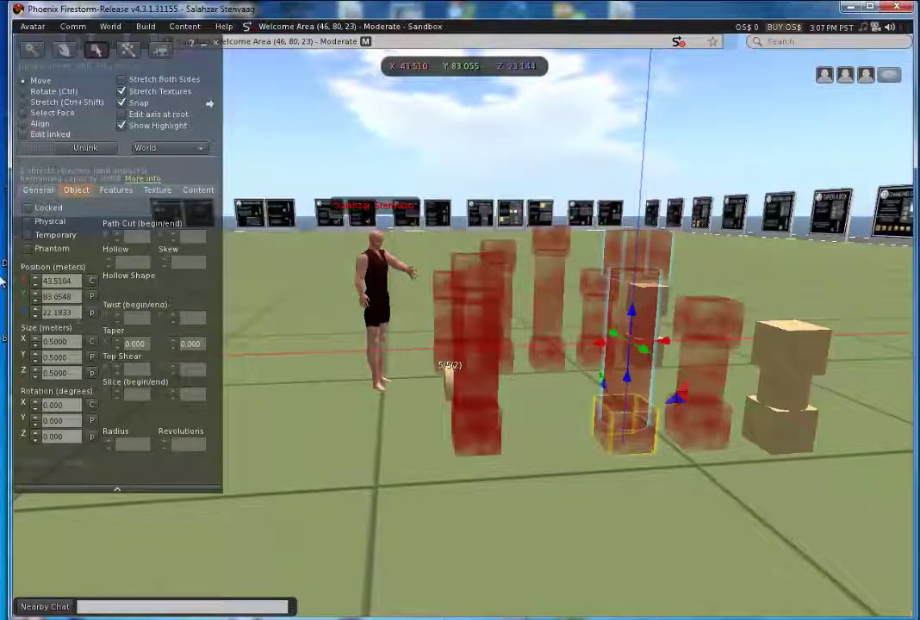
pyautogui.click(93, 298)
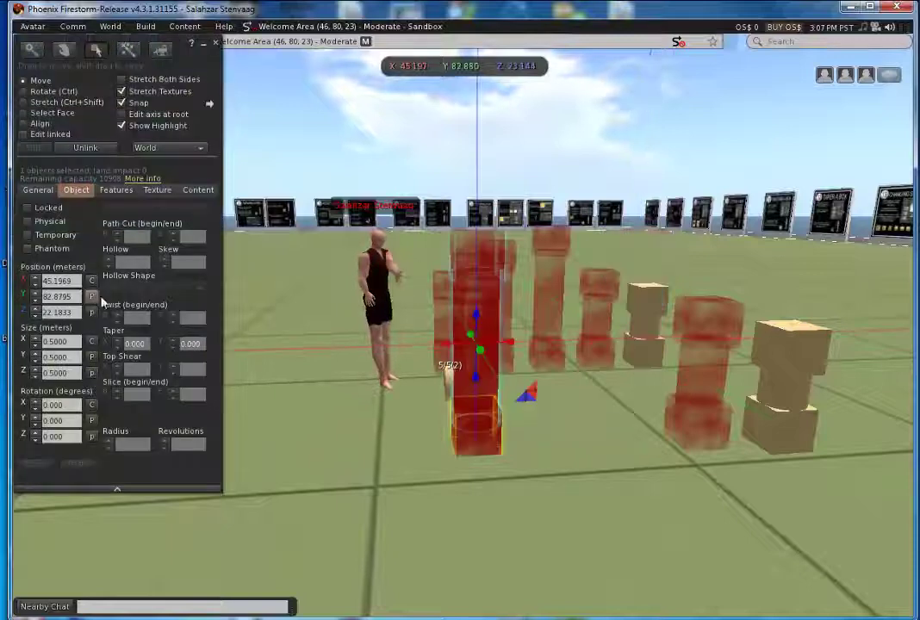
pyautogui.click(711, 399)
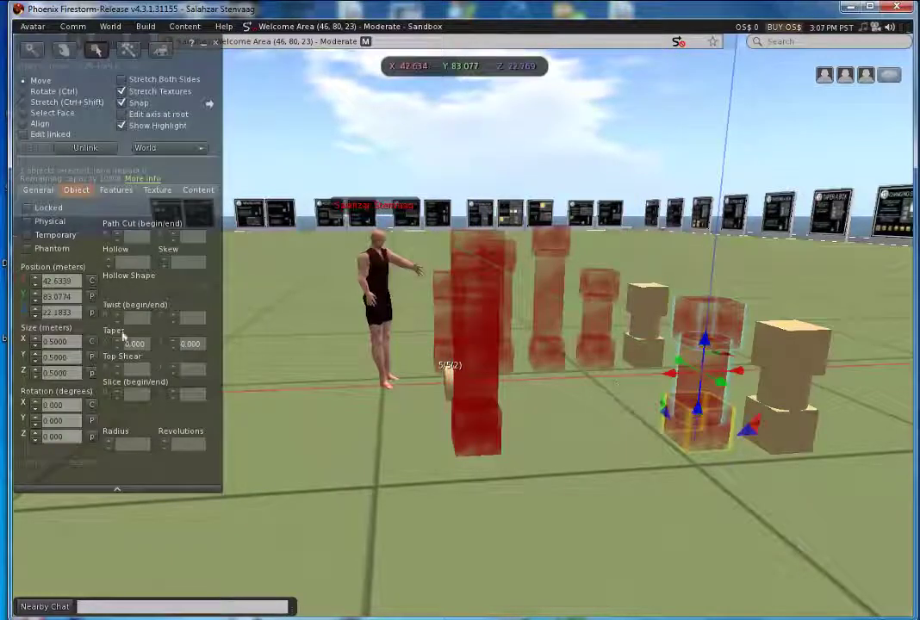
pyautogui.click(92, 359)
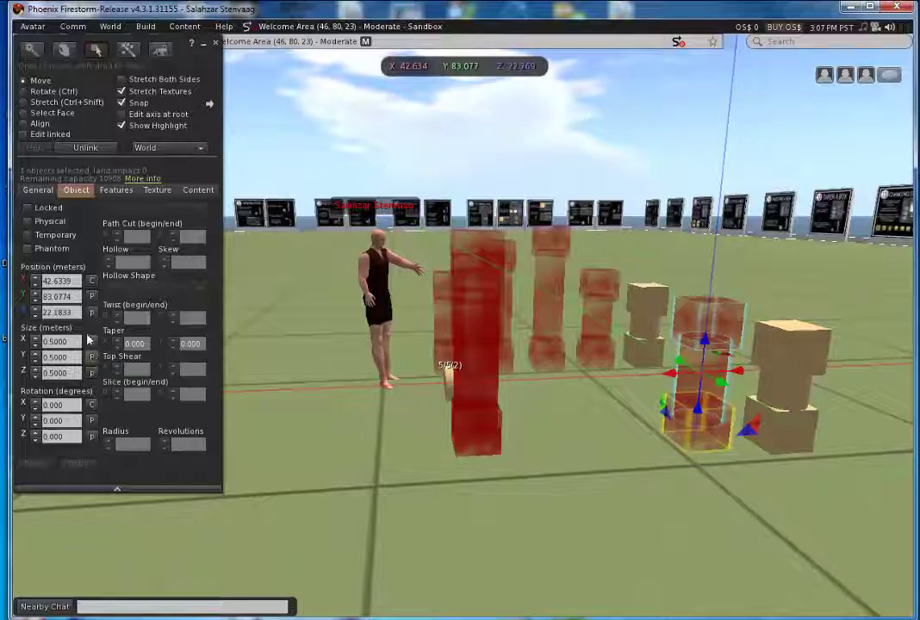
pyautogui.click(91, 296)
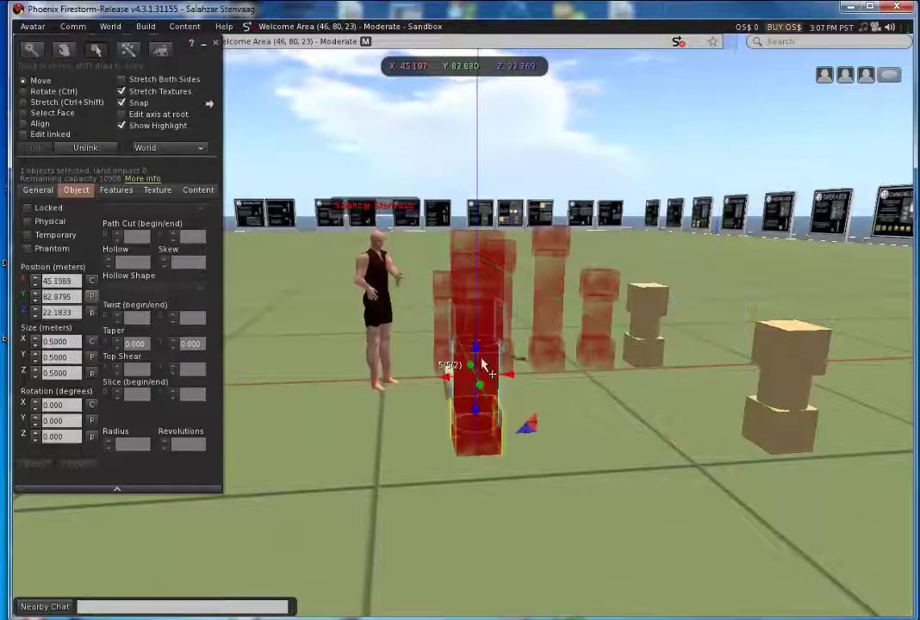
pyautogui.click(775, 399)
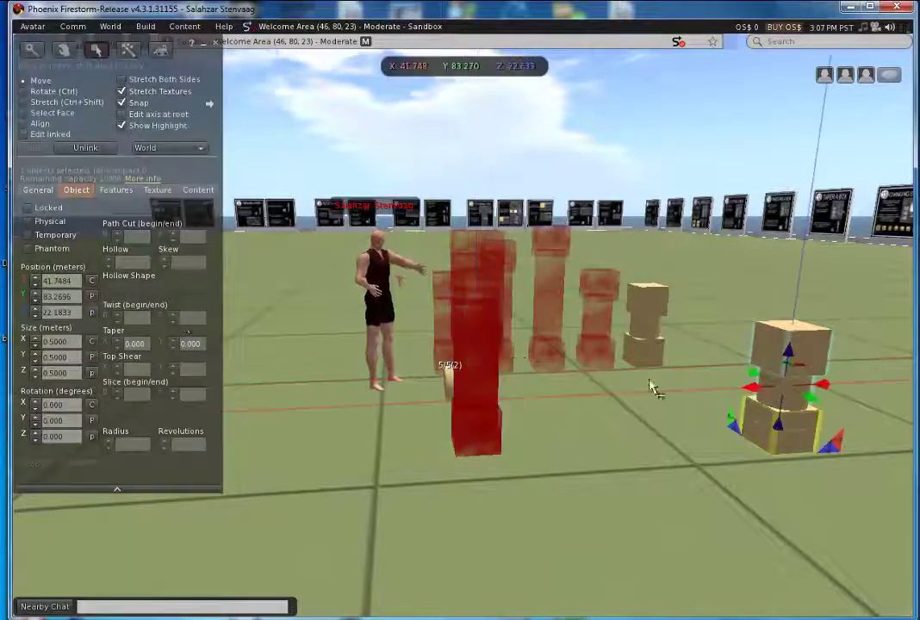
pyautogui.click(92, 297)
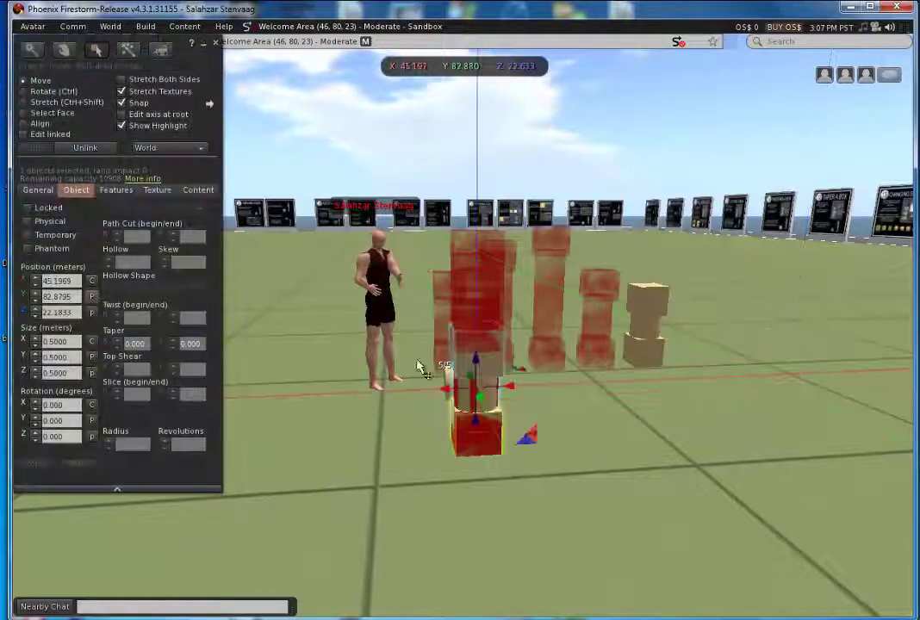
# - Close the object editor, turn off the highlighting of transparent objects and run the overlaid piston animation from the counter disc
pyautogui.press('Escape')
pyautogui.moveTo(468, 322)
pyautogui.keyDown('alt'); pyautogui.mouseDown()
pyautogui.moveTo(455, 323)
pyautogui.moveTo(463, 326)
pyautogui.mouseUp(); pyautogui.keyUp('alt')
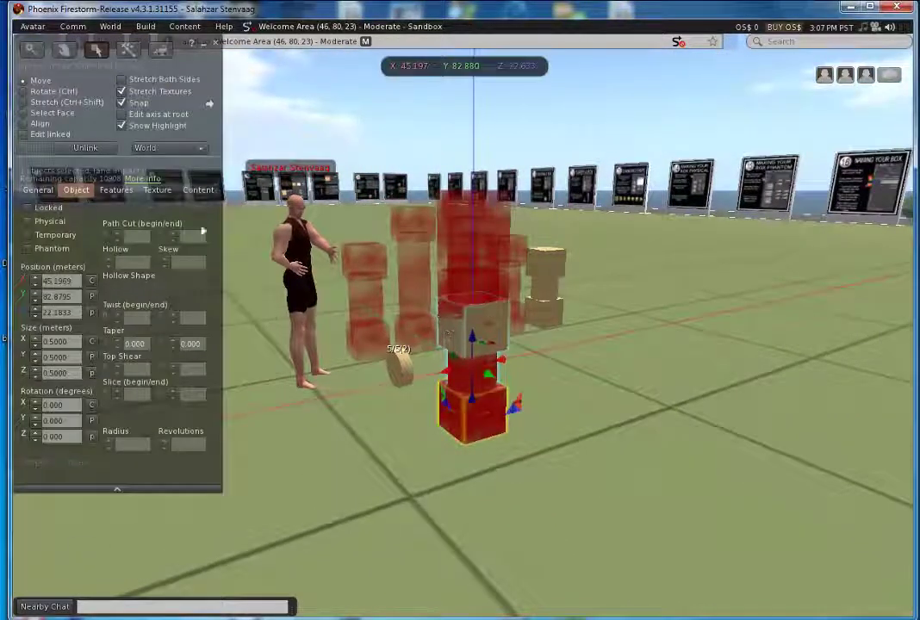
pyautogui.click(215, 45)
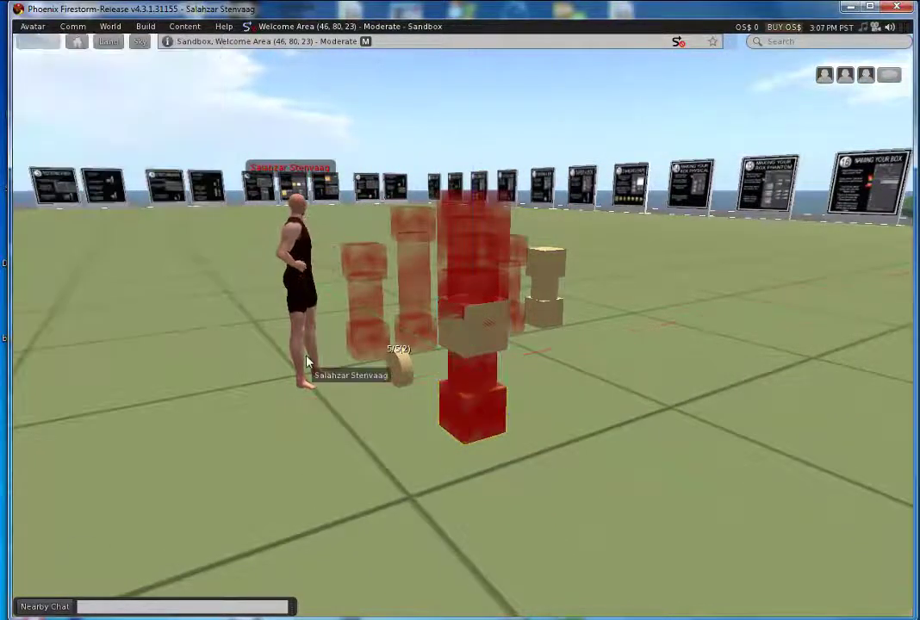
pyautogui.hotkey('ctrl', 'alt', 't')
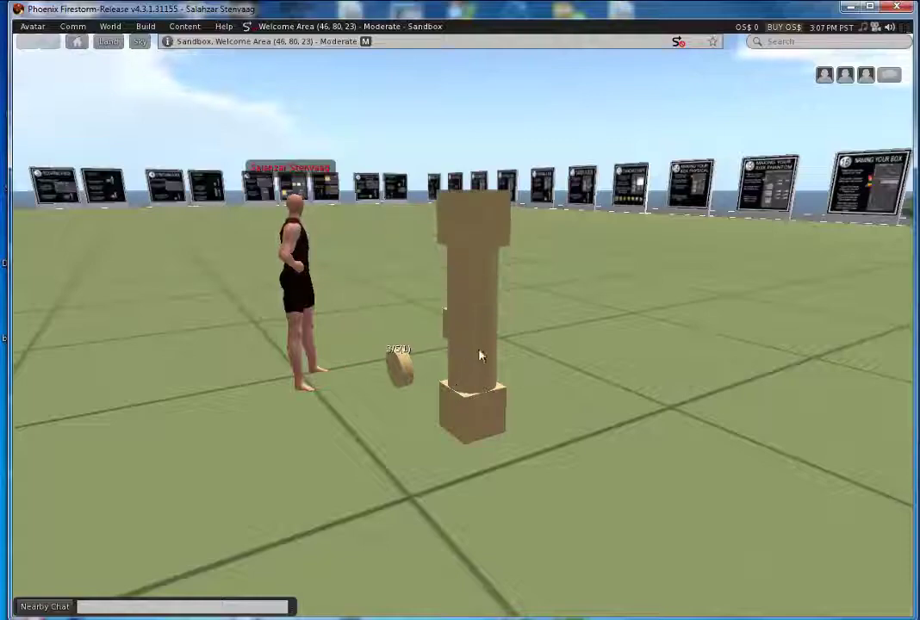
pyautogui.keyDown('alt'); pyautogui.moveTo(465, 325); pyautogui.dragTo(462, 326); pyautogui.keyUp('alt')
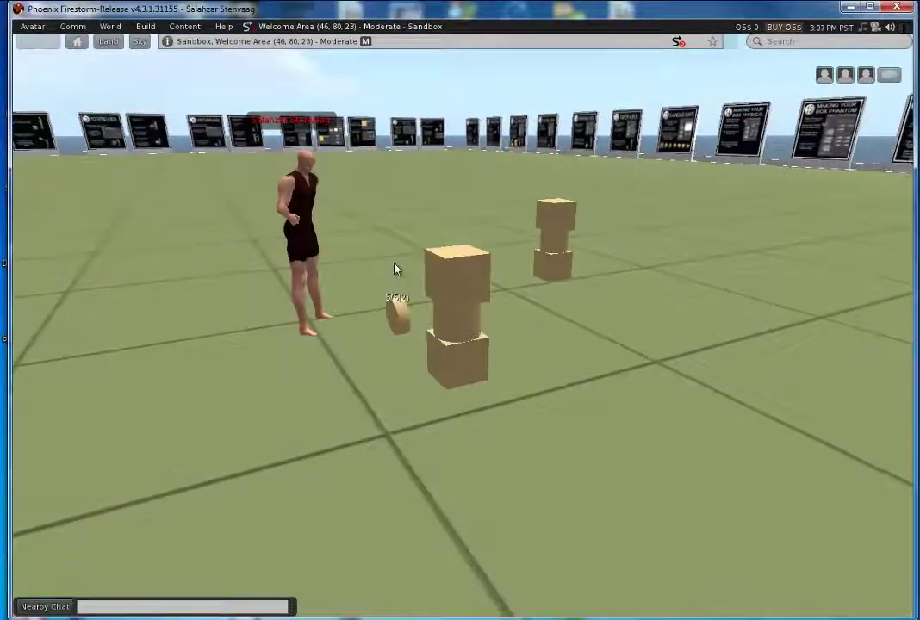
# - In the counter disc's contatore script, set the llSleep delay inside the frame loop to 0.05, save the script and close the editors
pyautogui.keyDown('alt'); pyautogui.click(405, 312); pyautogui.keyUp('alt')
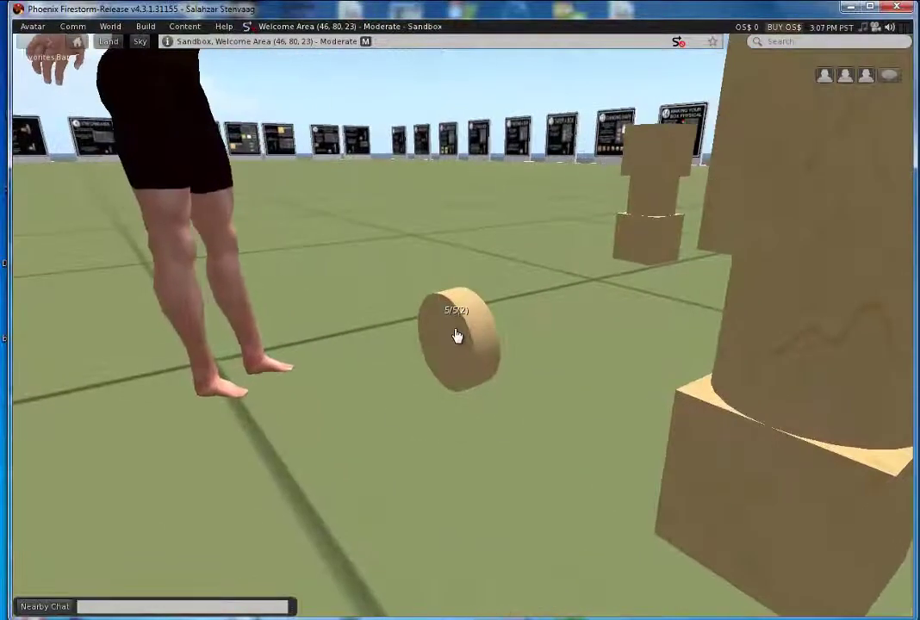
pyautogui.rightClick(457, 336)
pyautogui.click(478, 361)
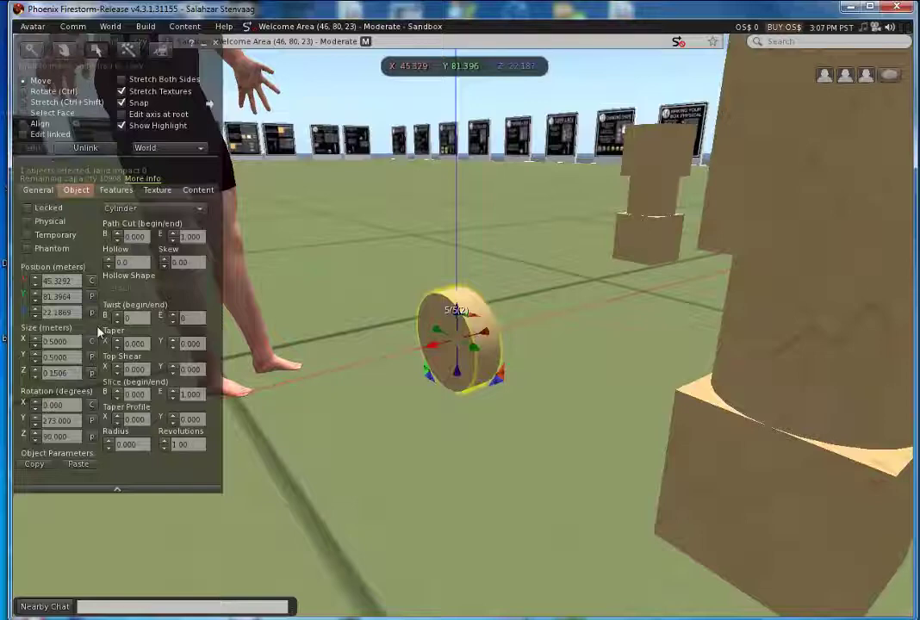
pyautogui.click(199, 190)
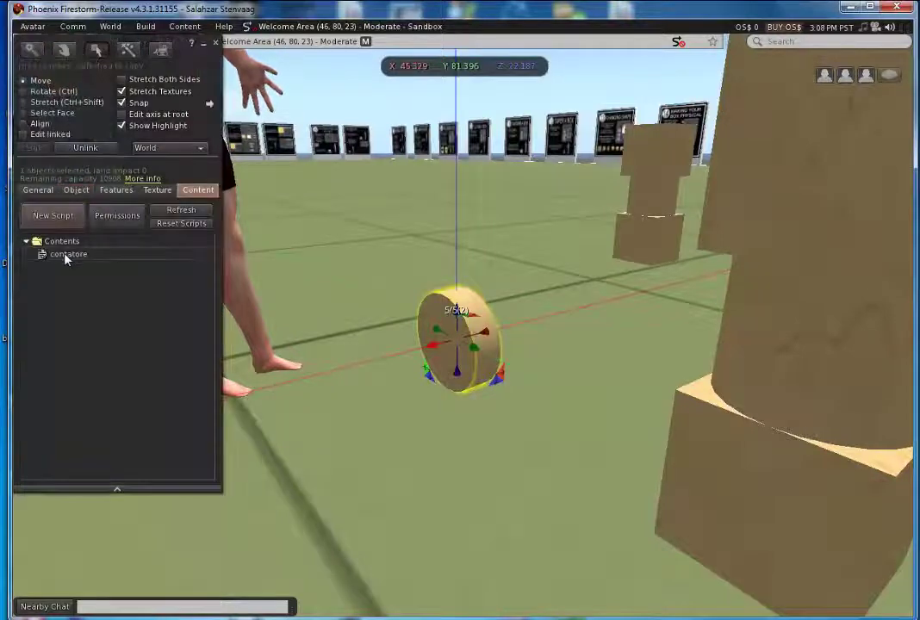
pyautogui.doubleClick(67, 256)
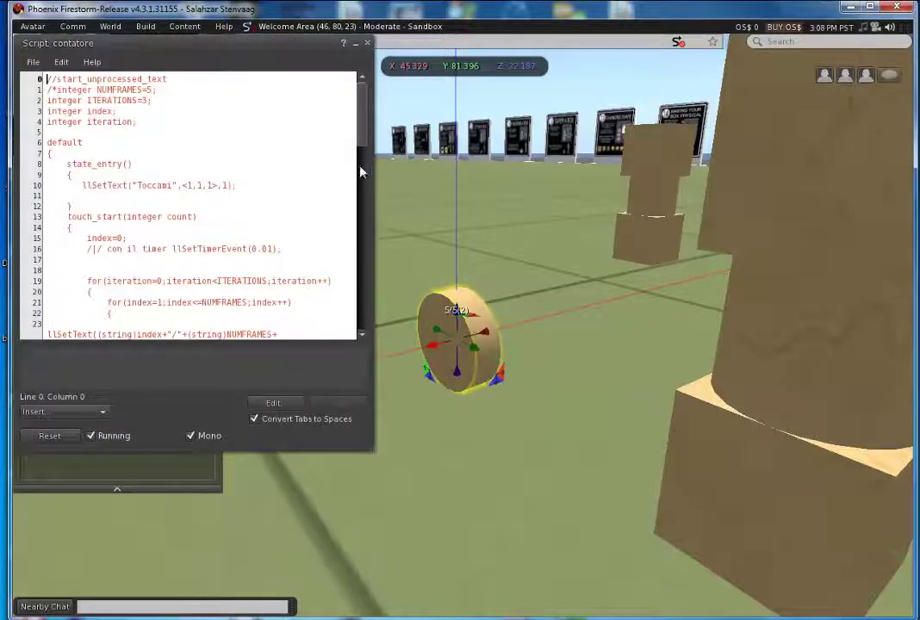
pyautogui.moveTo(361, 133); pyautogui.dragTo(340, 320)
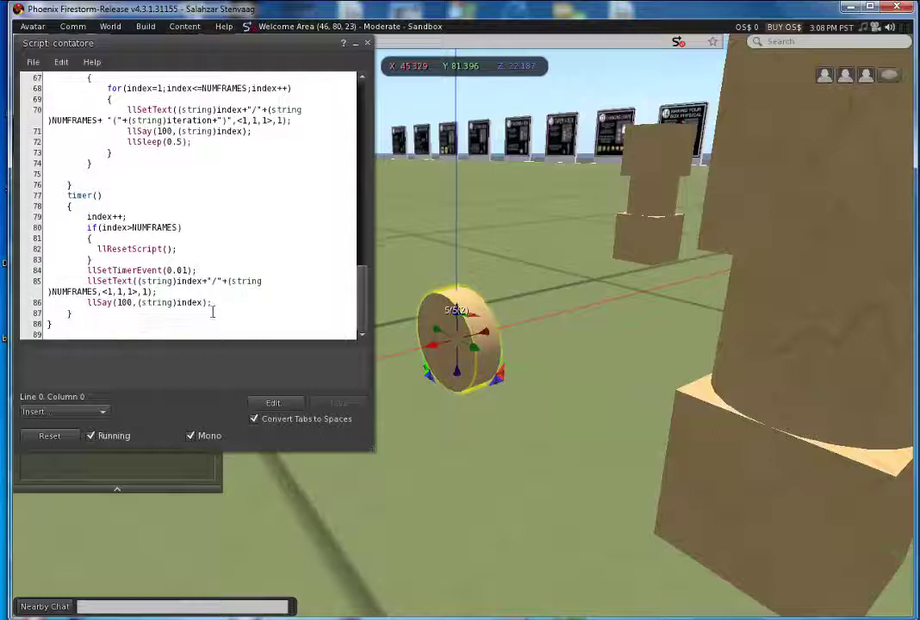
pyautogui.scroll(1, 108, 281)
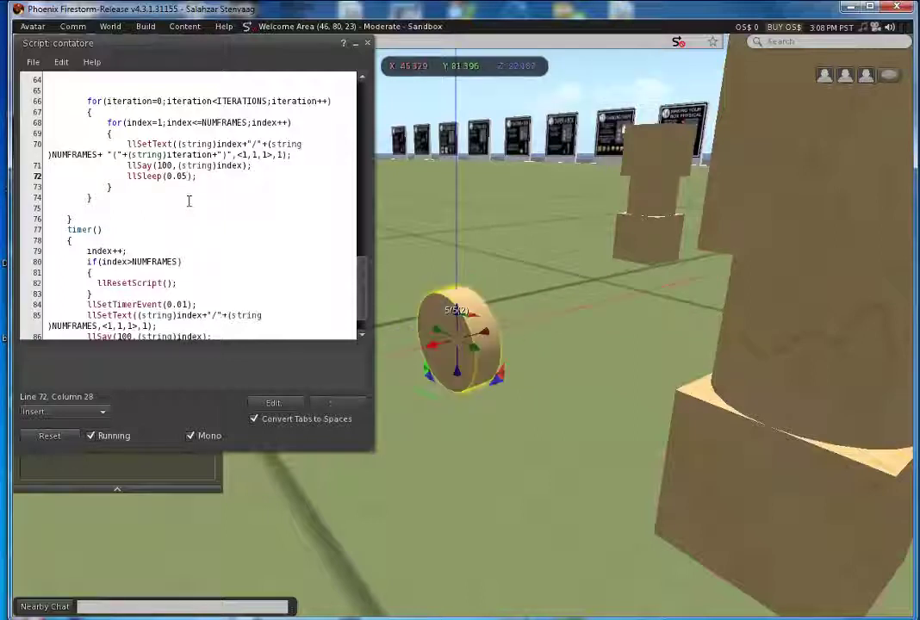
pyautogui.hotkey('ctrl', 's')
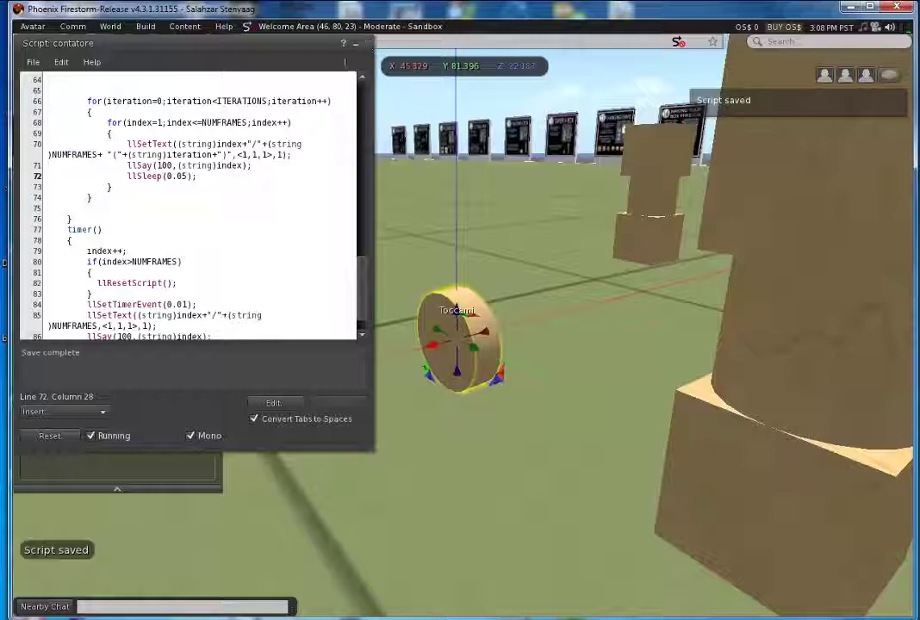
pyautogui.click(368, 43)
pyautogui.click(215, 43)
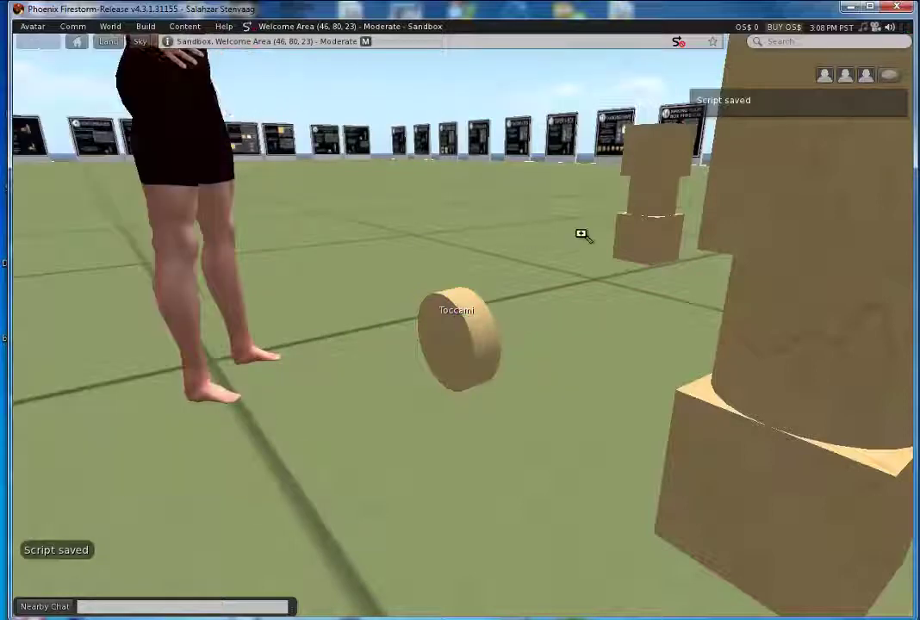
# - Touch the counter disc to run the faster piston animation and view the overlaid pistons from several angles
pyautogui.keyDown('alt'); pyautogui.moveTo(582, 234); pyautogui.dragTo(466, 328); pyautogui.keyUp('alt')
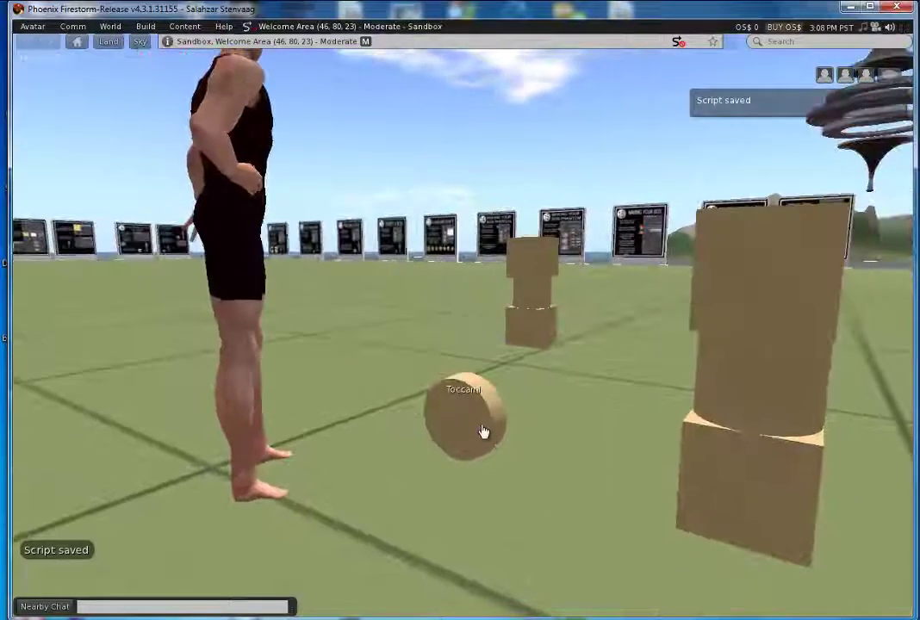
pyautogui.click(484, 432)
pyautogui.keyDown('alt'); pyautogui.moveTo(708, 338); pyautogui.dragTo(460, 327); pyautogui.keyUp('alt')
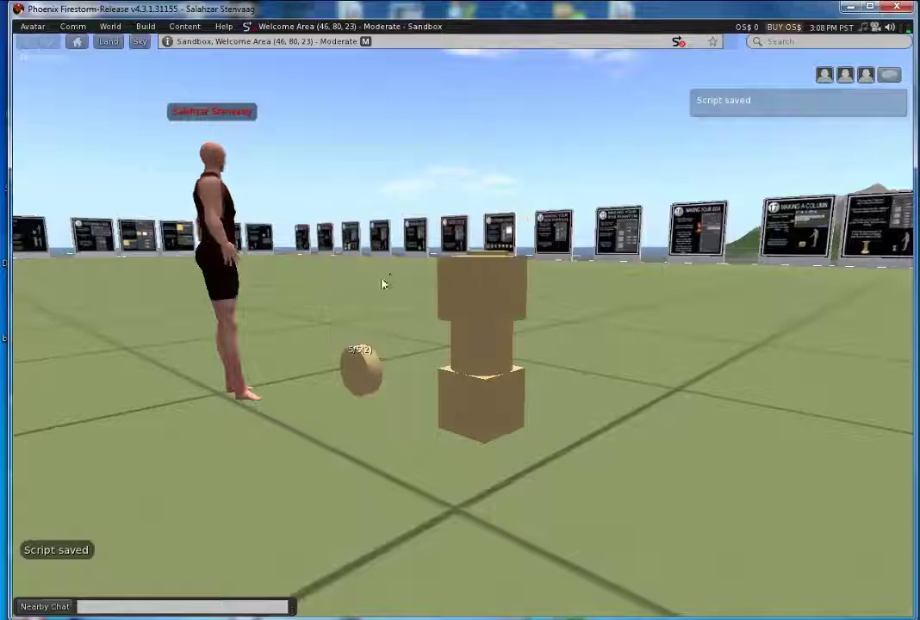
pyautogui.keyDown('alt'); pyautogui.moveTo(485, 353); pyautogui.dragTo(465, 326); pyautogui.keyUp('alt')
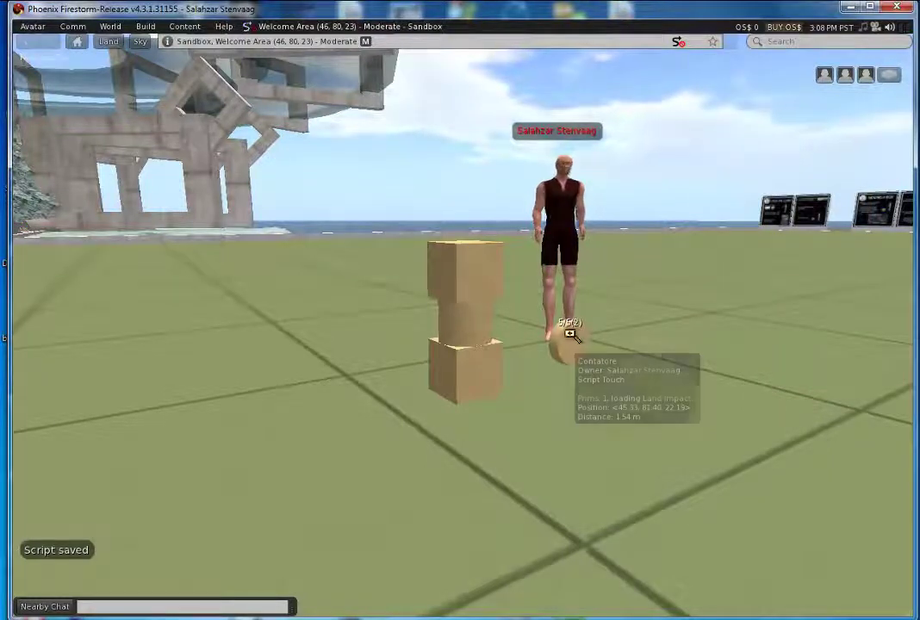
pyautogui.keyDown('alt'); pyautogui.moveTo(570, 334); pyautogui.dragTo(463, 327); pyautogui.keyUp('alt')
pyautogui.keyDown('alt'); pyautogui.moveTo(619, 257); pyautogui.dragTo(464, 326); pyautogui.keyUp('alt')
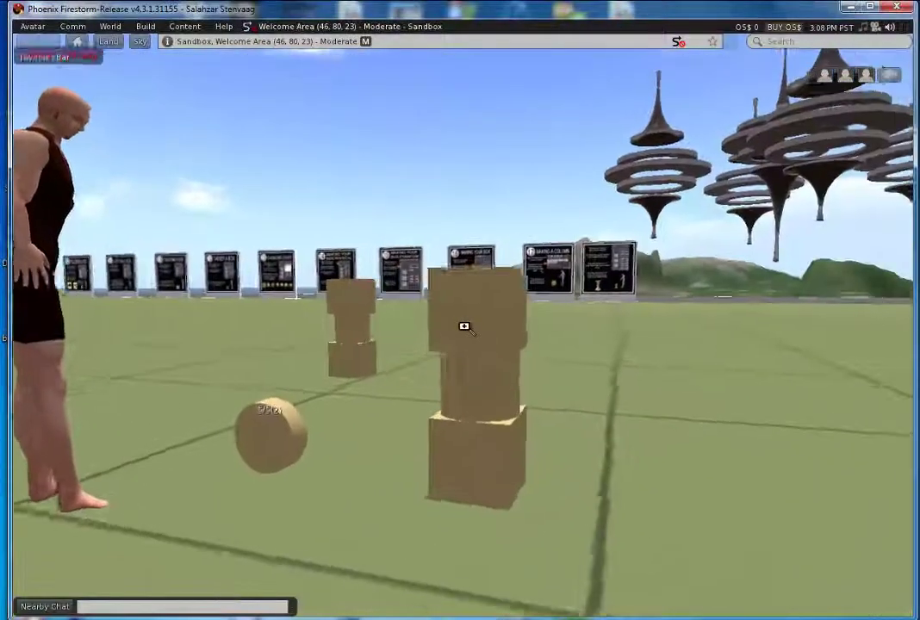
# - Inspect the visible overlaid piston's name, description and contents in the object editor, and close the editor
pyautogui.rightClick(465, 325)
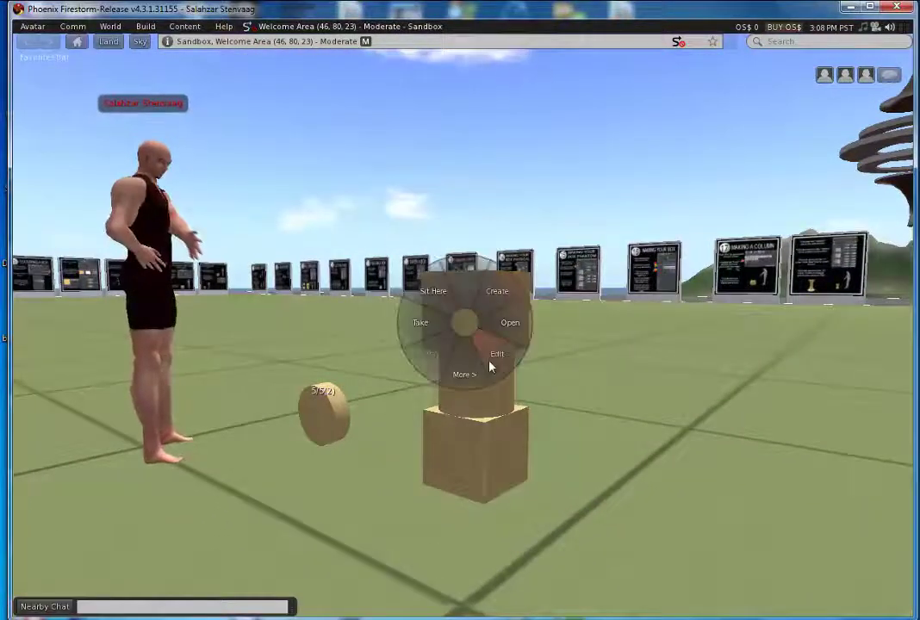
pyautogui.click(489, 367)
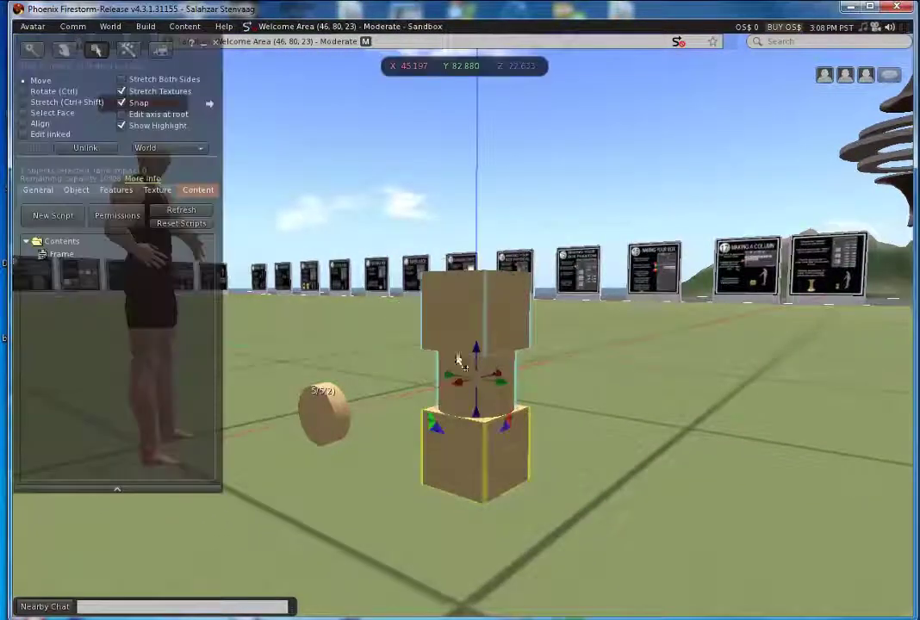
pyautogui.click(36, 192)
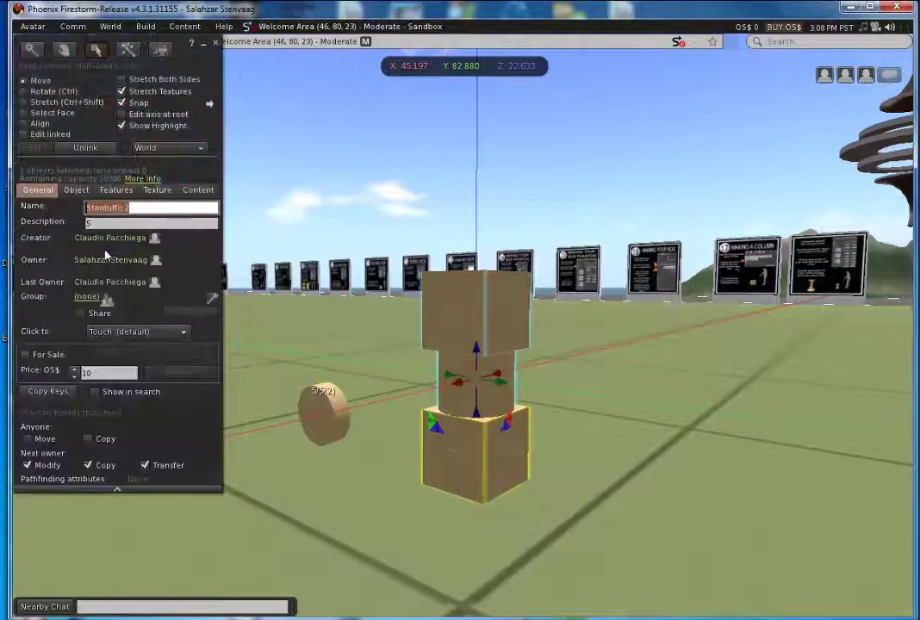
pyautogui.click(196, 190)
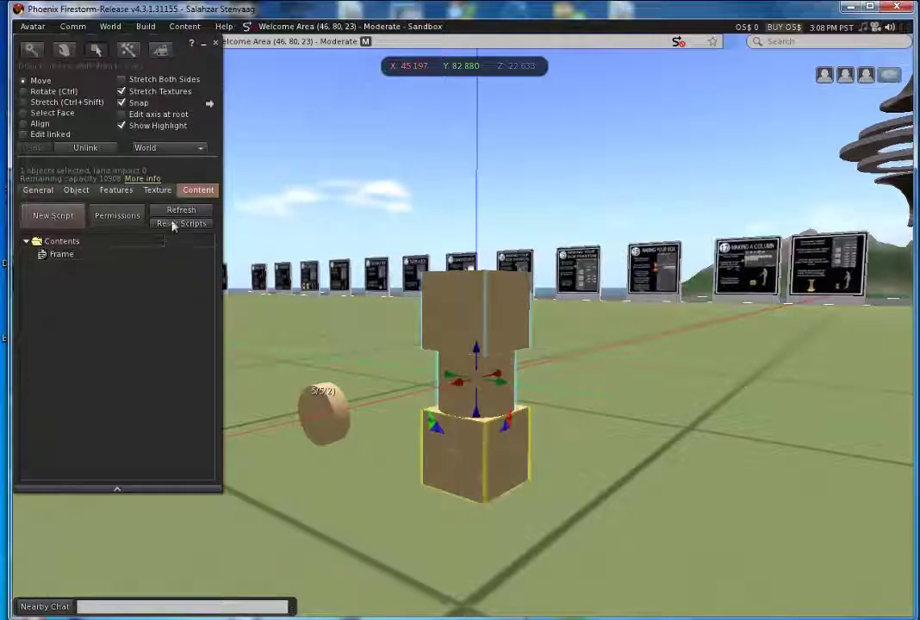
pyautogui.click(216, 44)
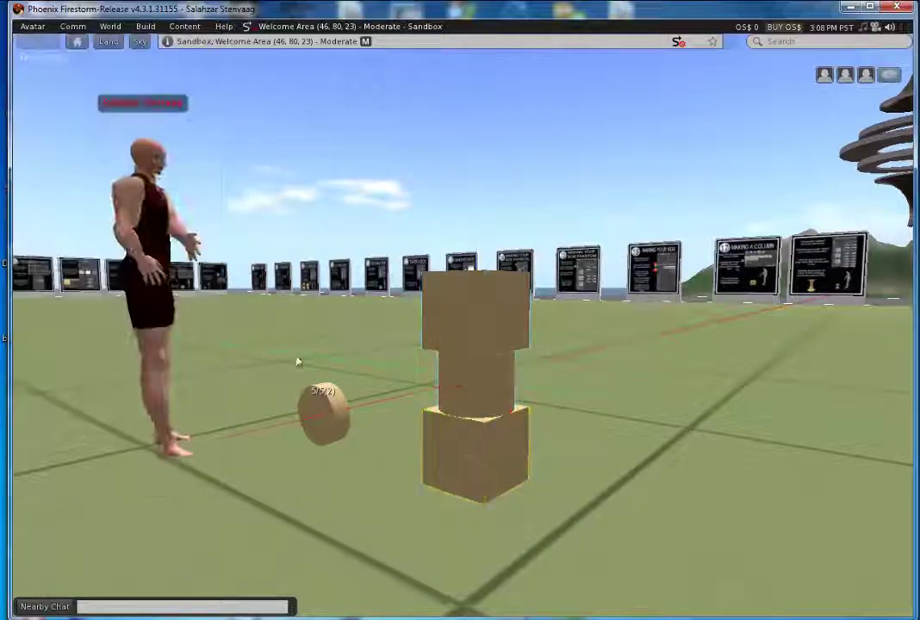
# - Review the frame count, iteration count and touch_start loop in the counter disc's contatore script, and close the editors
pyautogui.moveTo(466, 325)
pyautogui.keyDown('alt'); pyautogui.mouseDown()
pyautogui.moveTo(450, 332)
pyautogui.moveTo(463, 325)
pyautogui.mouseUp(); pyautogui.keyUp('alt')
pyautogui.keyDown('alt'); pyautogui.moveTo(351, 347); pyautogui.dragTo(453, 339); pyautogui.keyUp('alt')
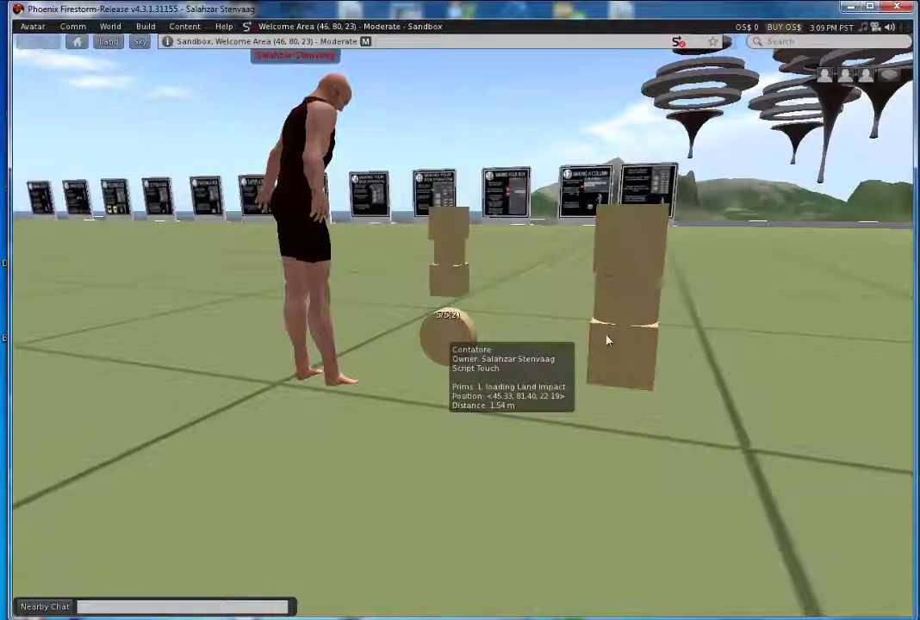
pyautogui.rightClick(447, 332)
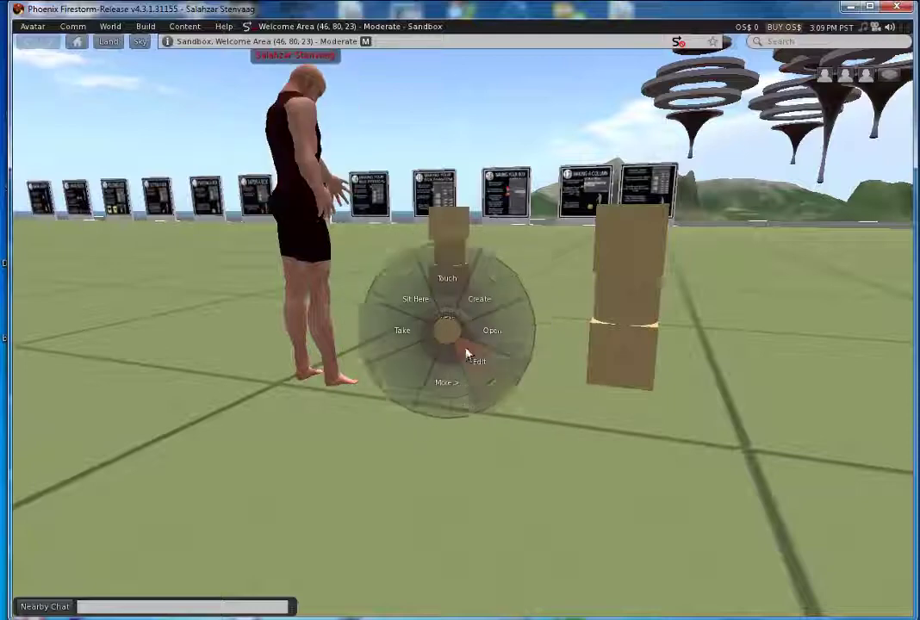
pyautogui.click(435, 353)
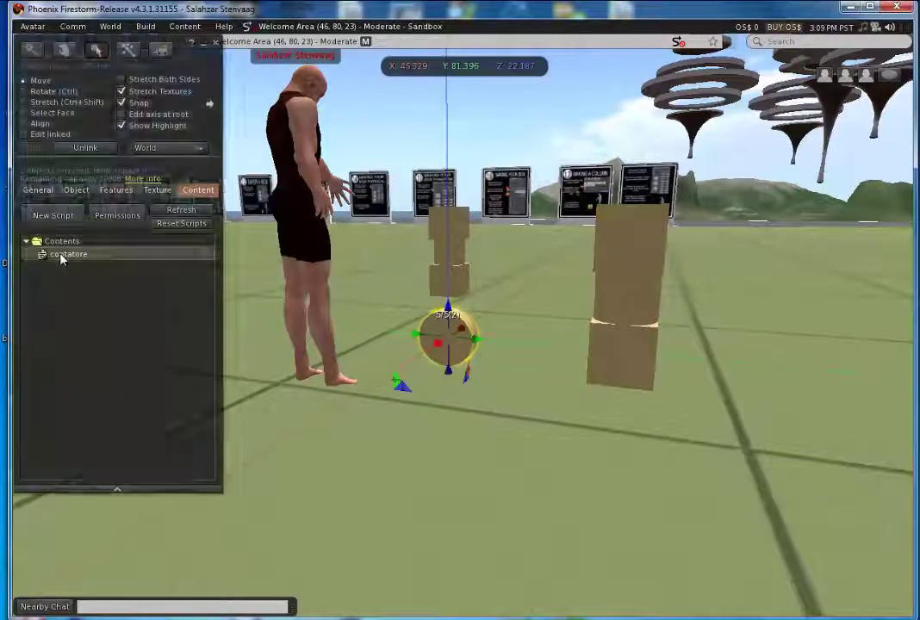
pyautogui.doubleClick(62, 255)
pyautogui.moveTo(363, 108); pyautogui.dragTo(345, 243)
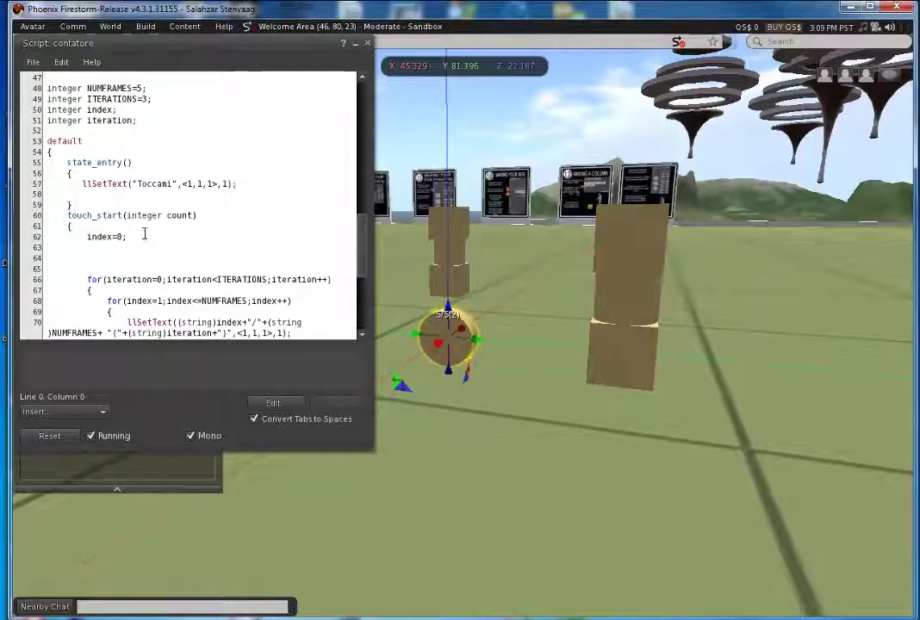
pyautogui.click(367, 45)
pyautogui.click(215, 43)
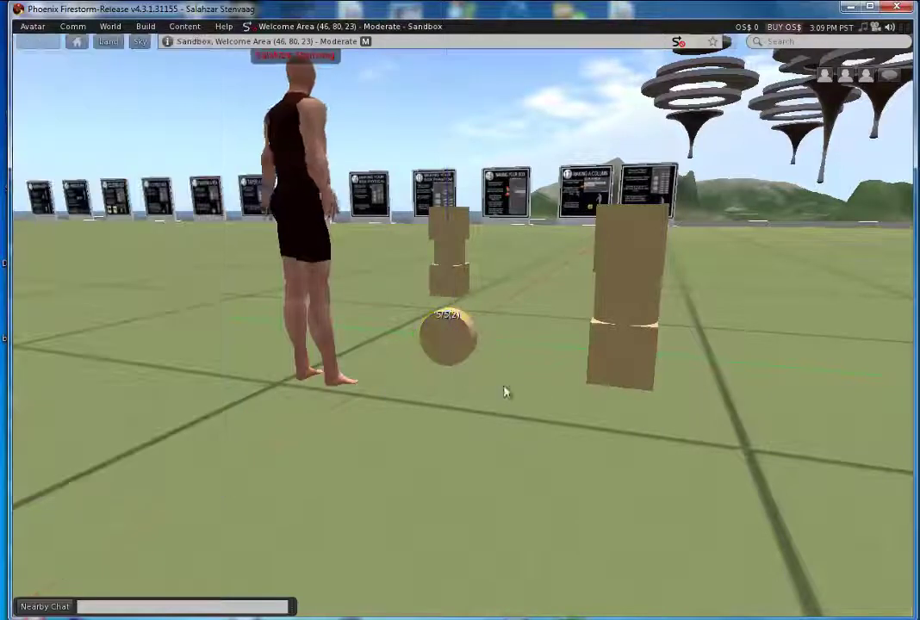
pyautogui.keyDown('alt'); pyautogui.moveTo(463, 324); pyautogui.dragTo(463, 332); pyautogui.keyUp('alt')
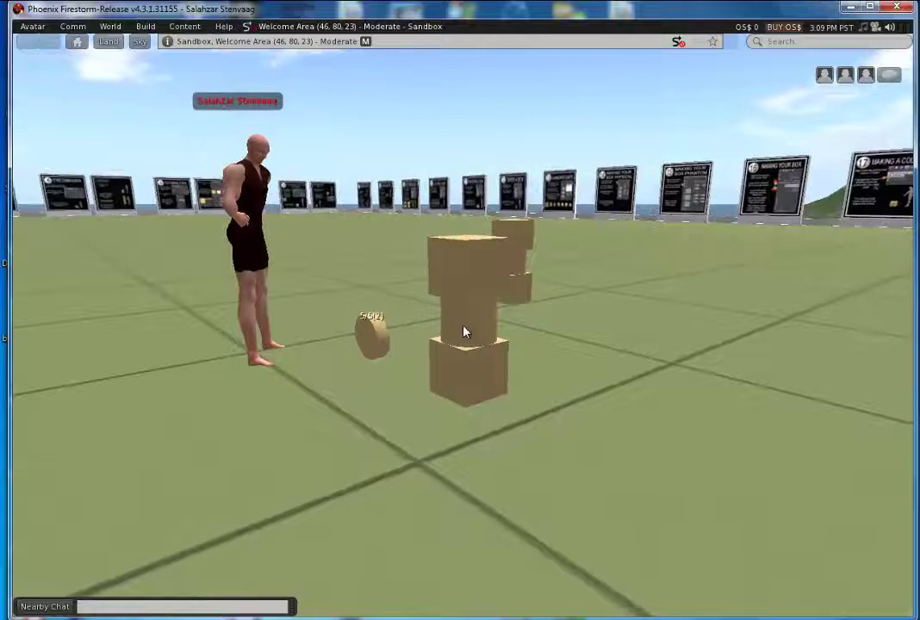